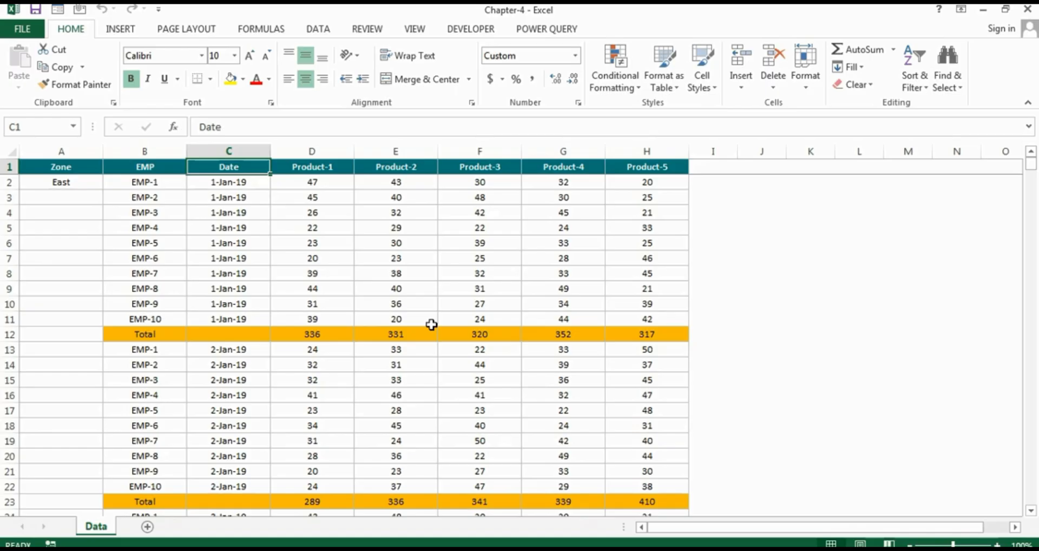
Examine the sheet's header row from Zone, EMP and Date across to the Product-1 to Product-5 columns.
key(Down)
key(Left)
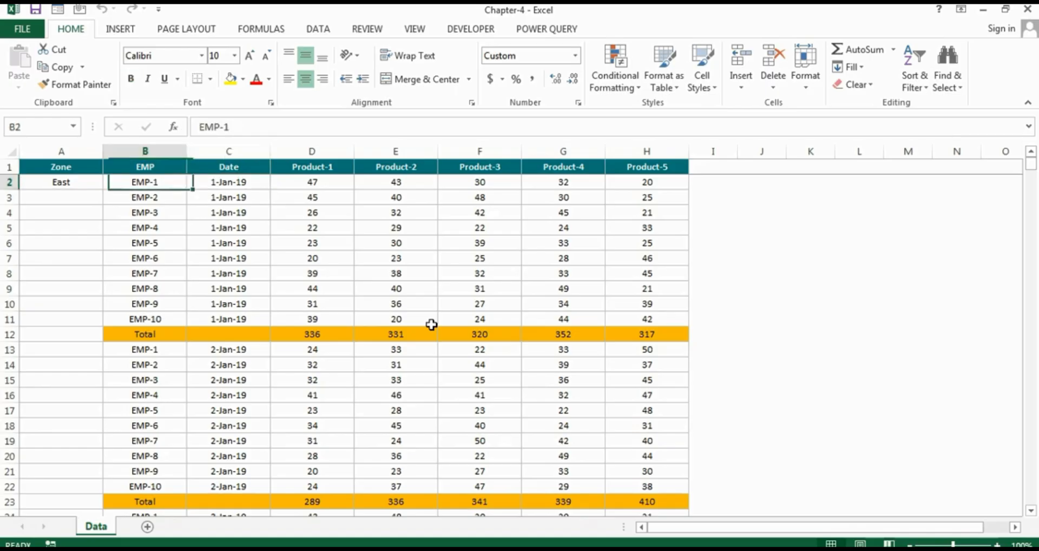
key(Right)
key(Left)
key(Up)
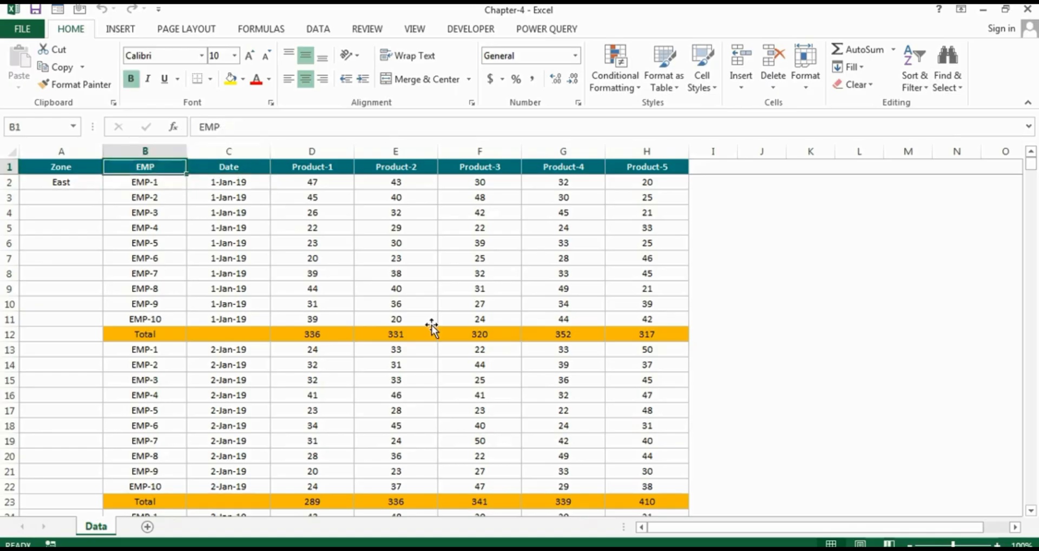
key(Left)
key(Right)
key(Right)
key(Right)
key(Right)
key(Right)
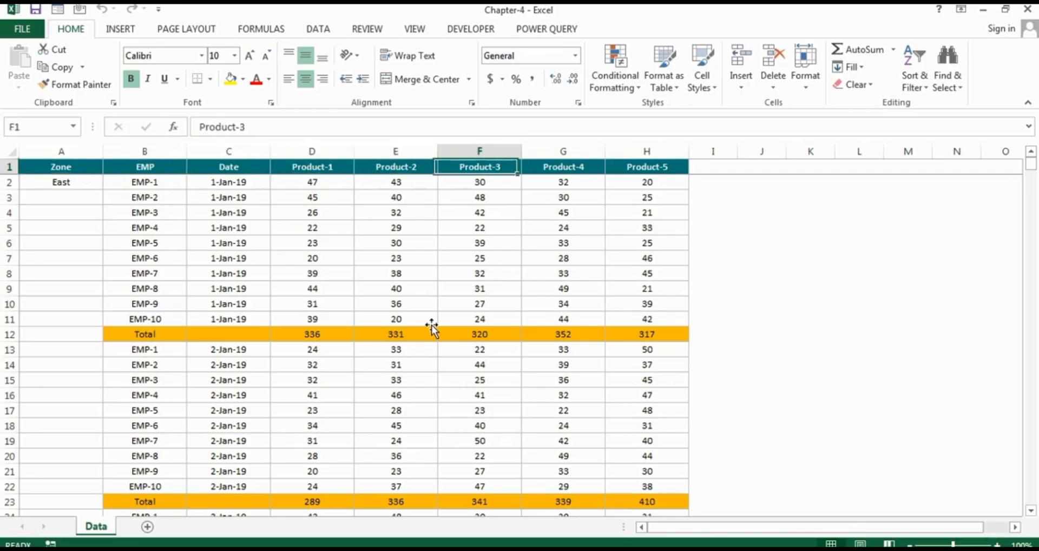
key(Right)
key(Right)
key(Home)
key(Down)
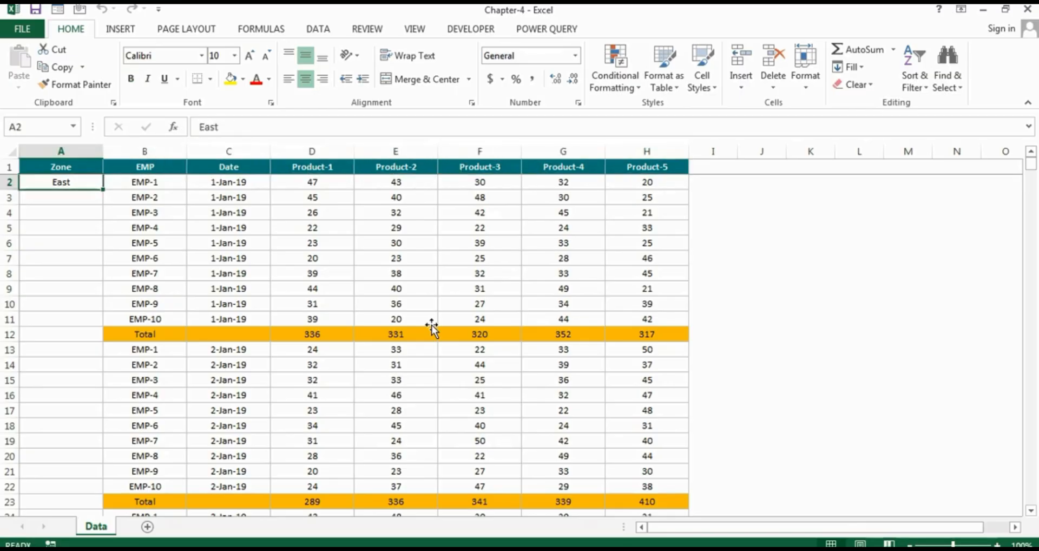
Examine the first East zone employee records and their sales figures across the product columns.
key(Down)
key(Down)
key(Down)
key(Down)
key(Down)
key(Right)
key(Up)
key(Up)
key(Up)
key(Up)
key(Up)
key(Up)
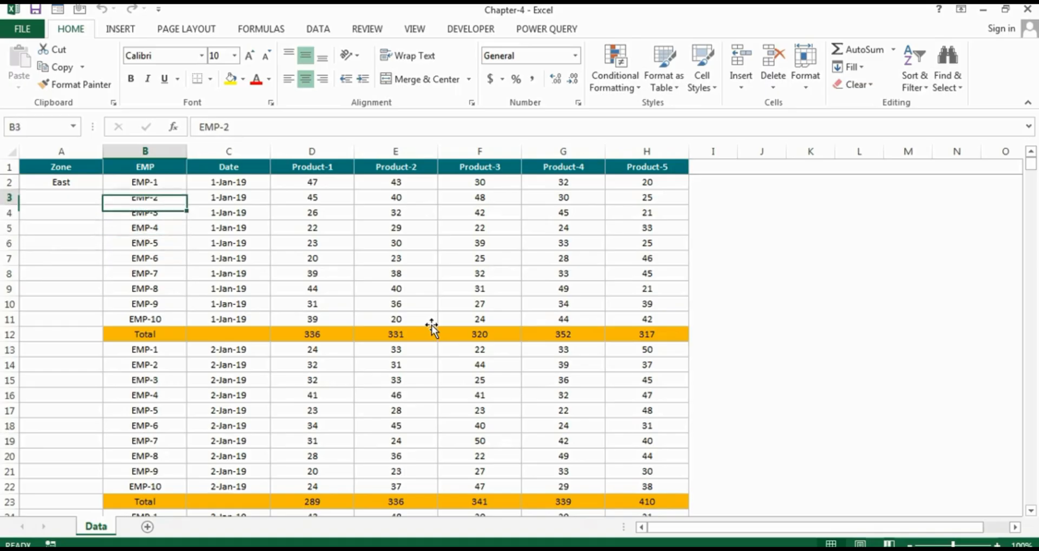
key(Right)
key(Right)
key(Right)
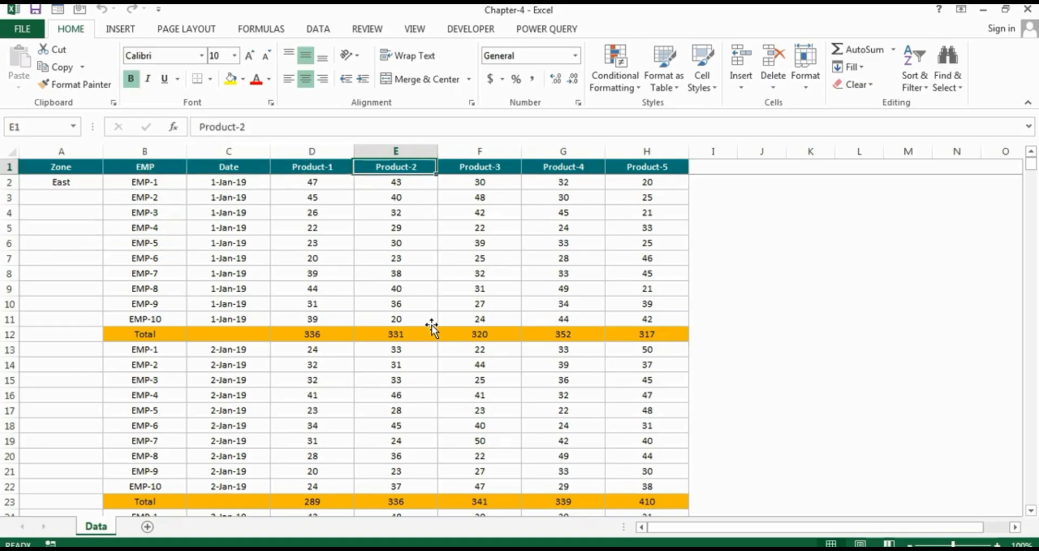
key(Right)
key(Right)
key(Right)
key(Down)
key(Left)
key(Left)
key(Left)
key(Left)
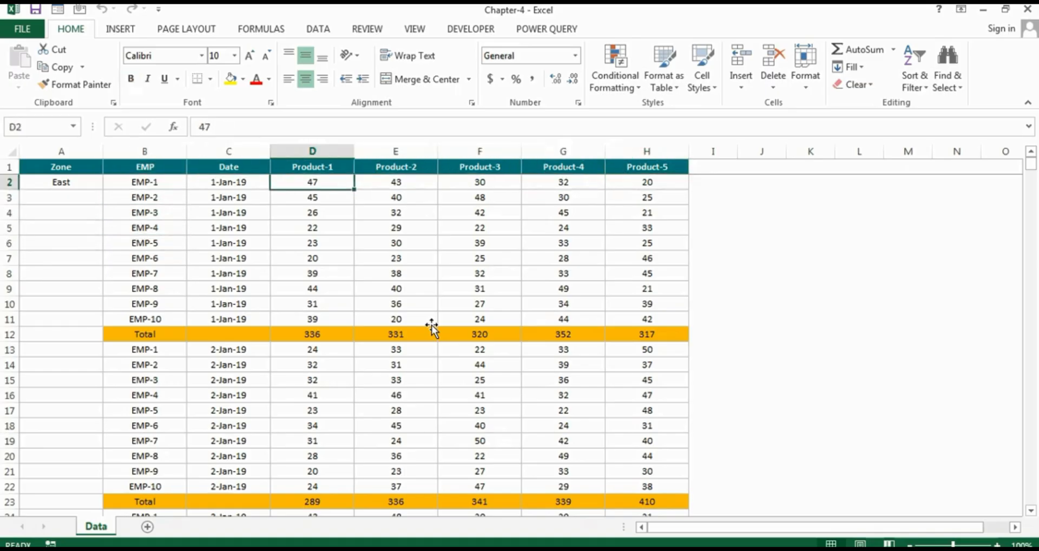
Examine the daily Total row beneath the 1-Jan-19 records, including its blank Date cell and product totals.
key(Left)
key(Down)
key(ctrl+Down)
key(Down)
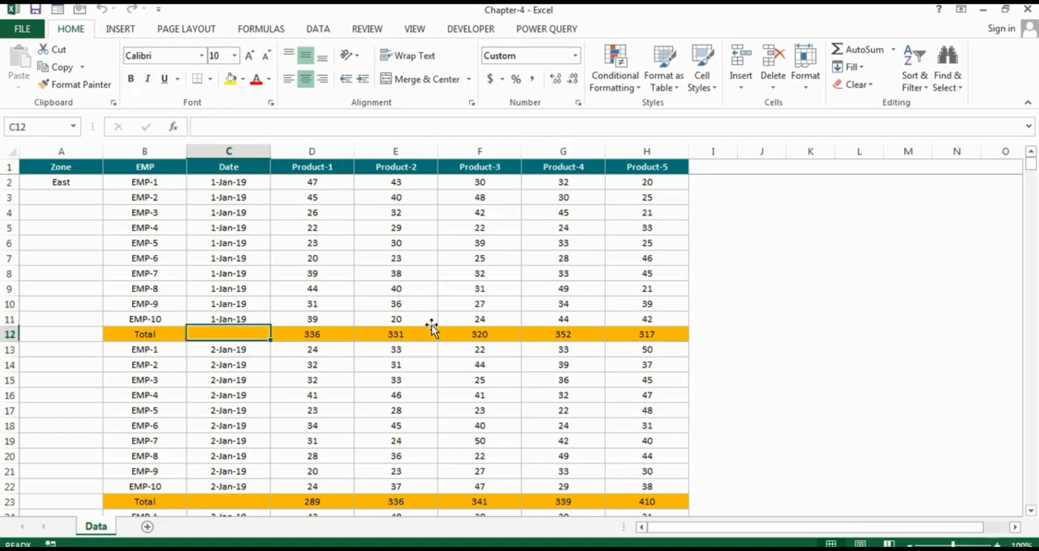
key(Left)
key(Right)
key(Right)
key(Right)
key(Left)
key(Left)
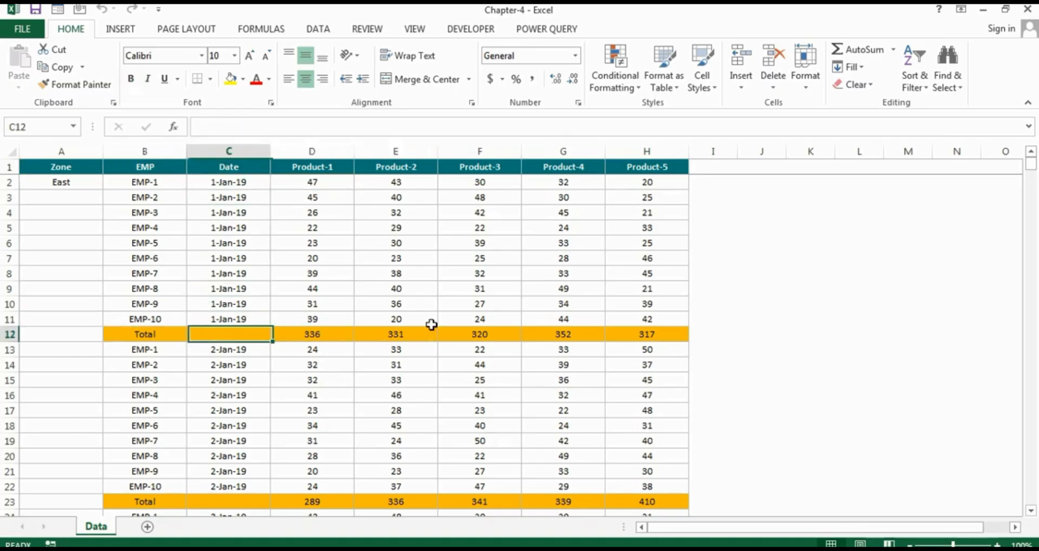
key(Left)
key(Right)
key(Up)
key(Down)
key(Right)
key(Right)
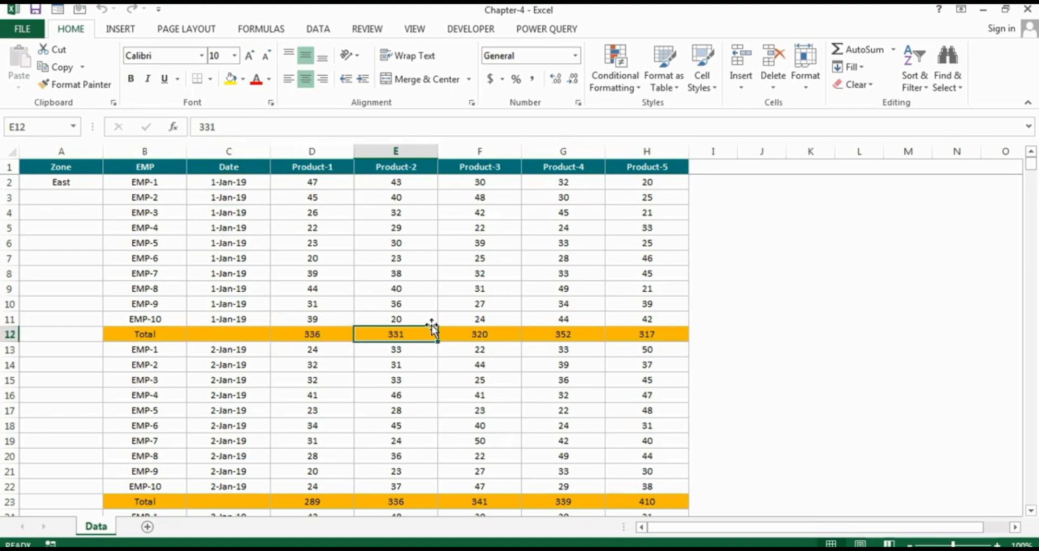
Examine the following daily blocks down to the East Total row and the start of the West zone.
key(Down)
key(Down)
key(Down)
key(Down)
key(Down)
key(Down)
key(Down)
key(Down)
key(Down)
key(Down)
key(Down)
key(Down)
key(Down)
key(Down)
key(Down)
key(Down)
key(Down)
key(Down)
key(Down)
key(Down)
key(Left)
key(Left)
key(Left)
key(Left)
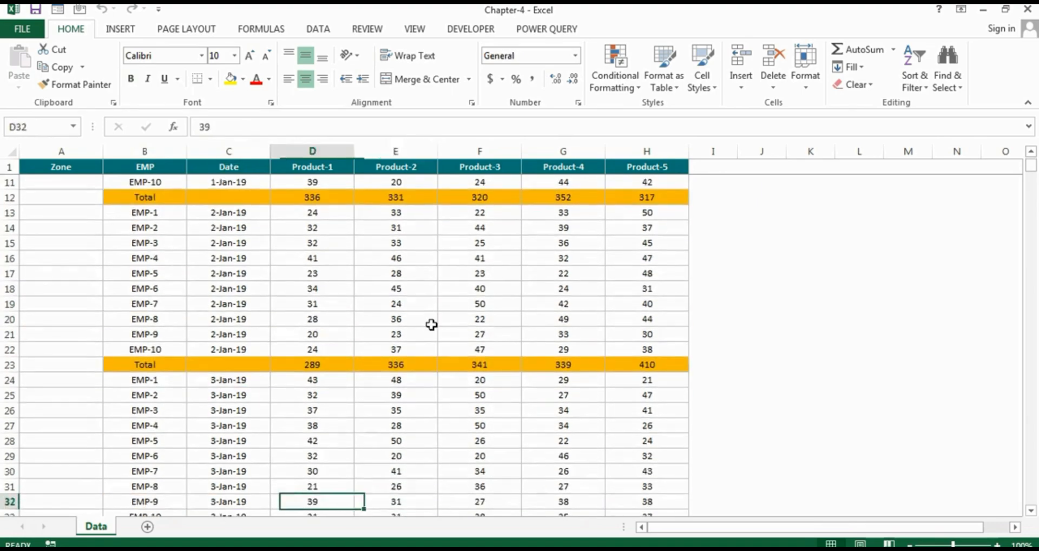
key(ctrl+Down)
key(Down)
key(Up)
key(Right)
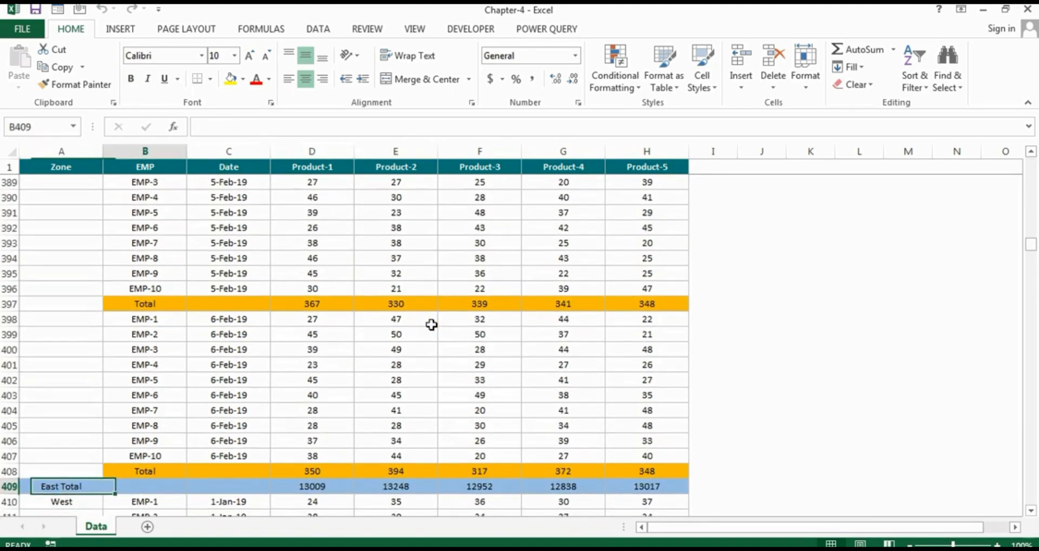
key(Right)
key(Right)
key(Down)
key(ctrl+Left)
key(ctrl+Up)
key(ctrl+Up)
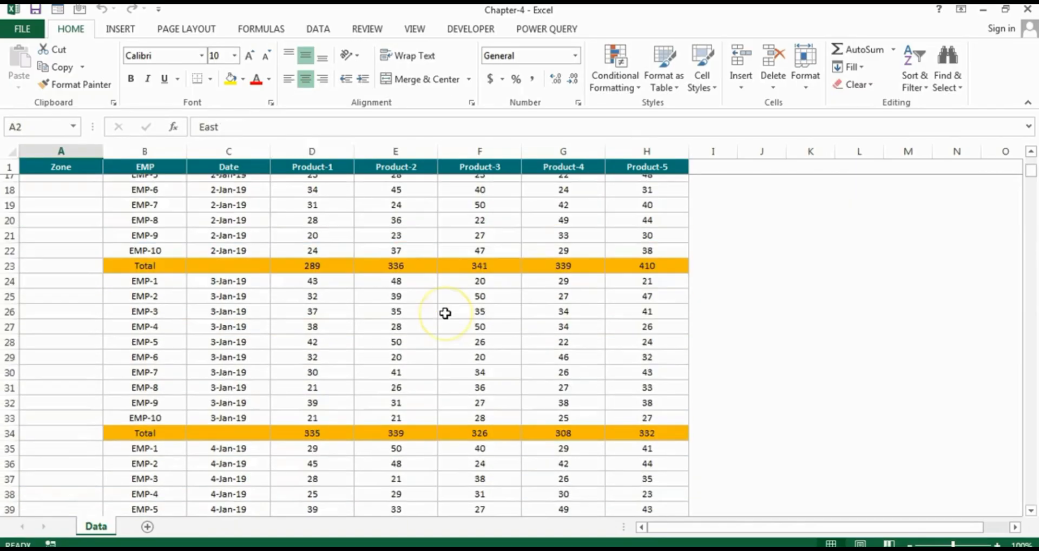
Examine the blank Zone cells beneath the East entry, starting at A3.
key(Down)
key(Down)
key(Up)
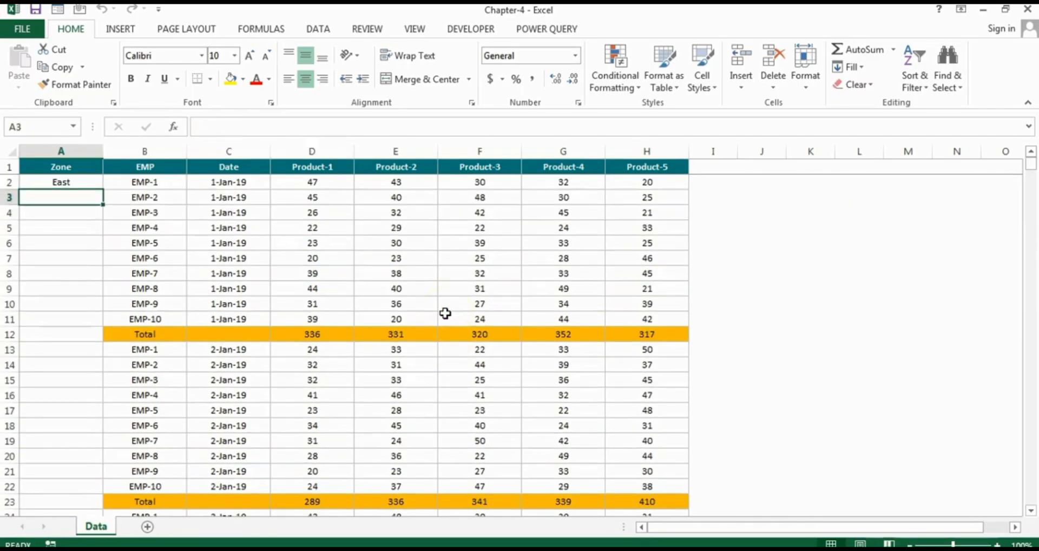
key(shift+Down)
key(shift+Down)
key(shift+Down)
key(shift+Down)
key(shift+Down)
key(shift+Down)
key(shift+Down)
key(Up)
key(Up)
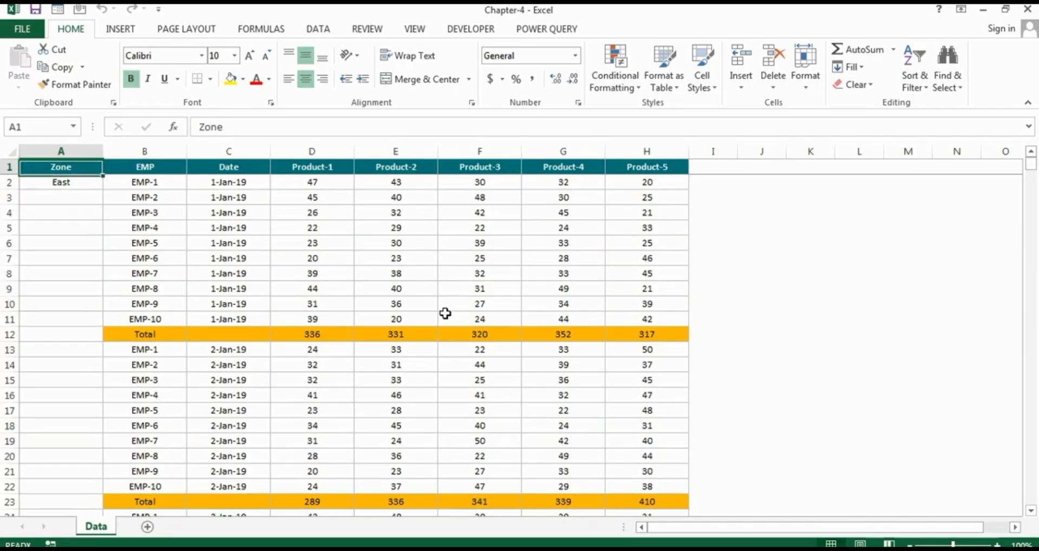
key(Down)
key(Down)
key(Down)
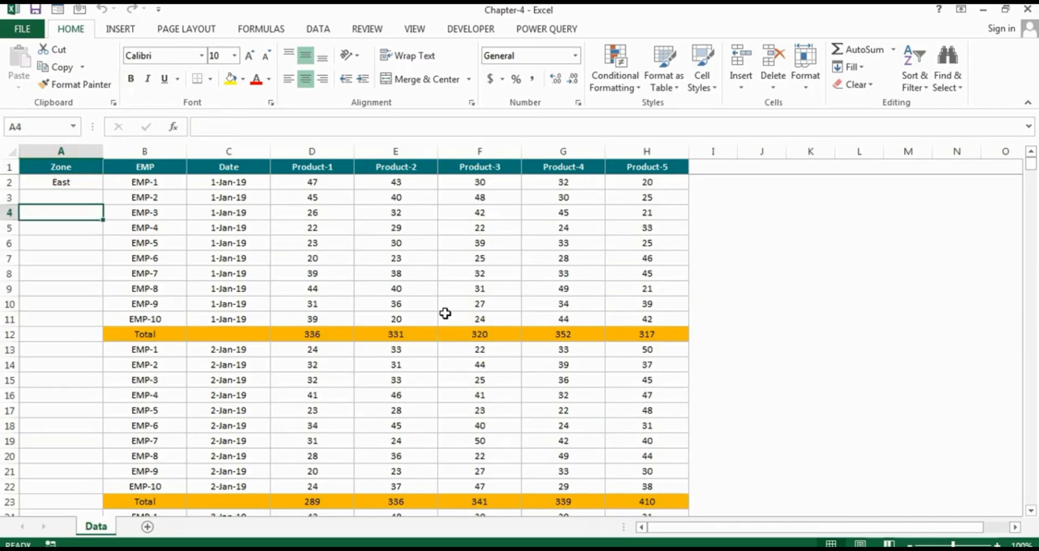
key(Up)
key(shift+Down)
key(shift+Down)
key(shift+Down)
key(shift+Down)
key(shift+Down)
key(shift+Down)
key(shift+Down)
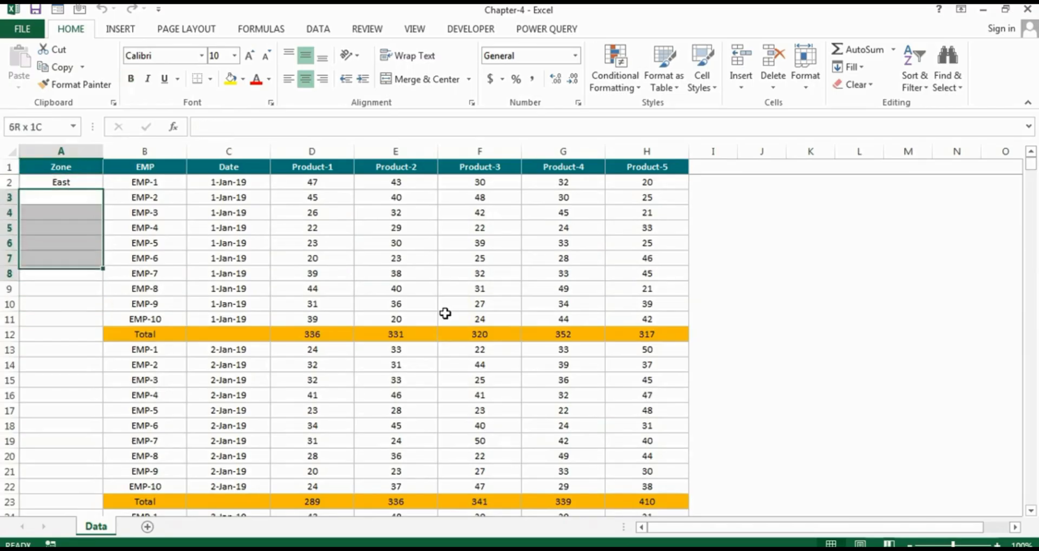
Convert the whole data range A1:H1633 into an Excel table with headers.
click(64, 182)
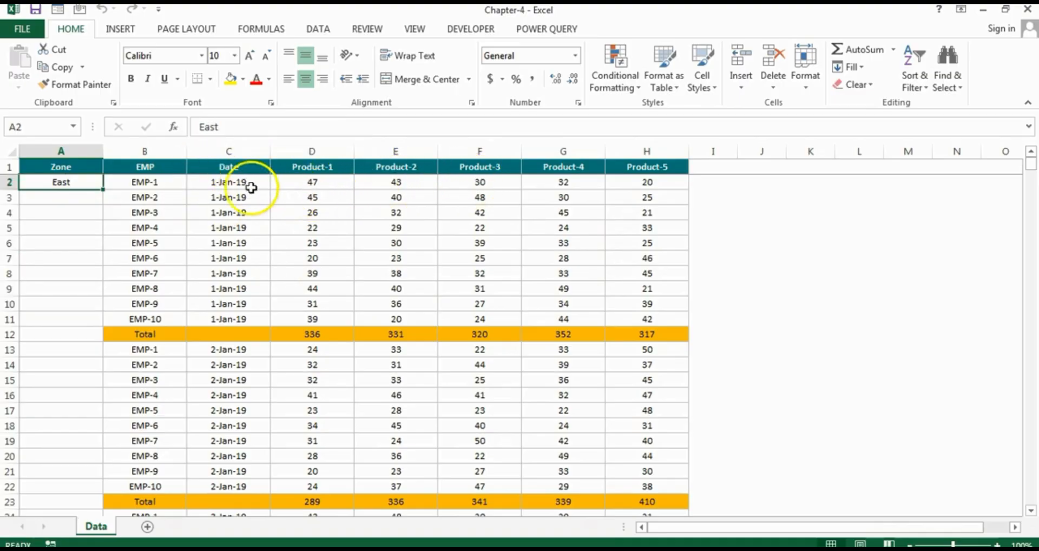
click(220, 170)
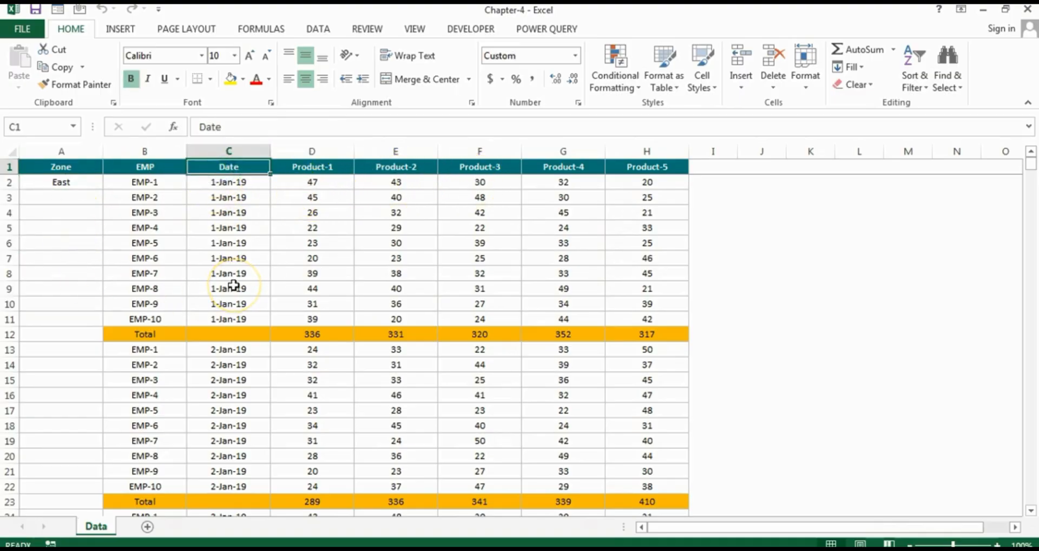
key(Left)
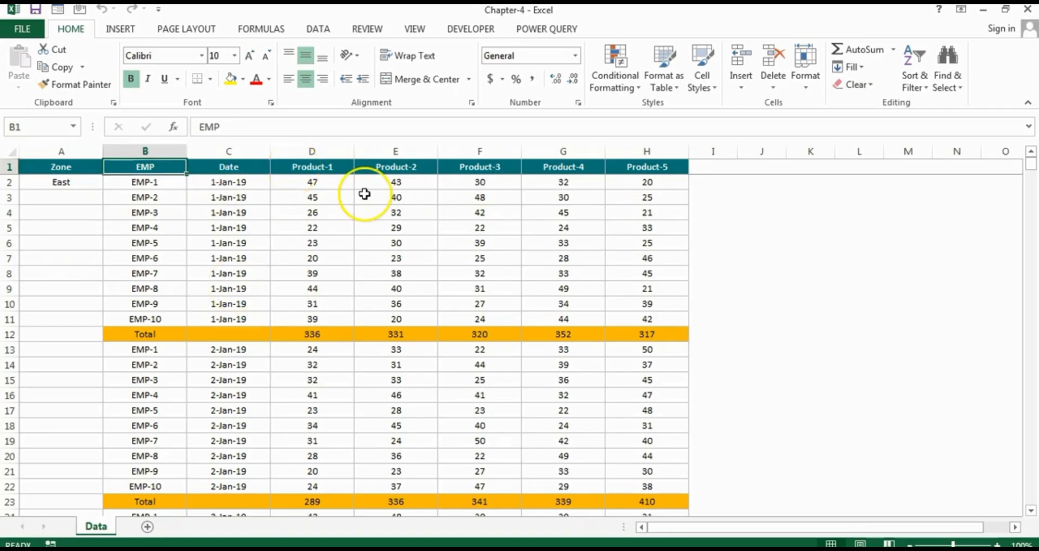
key(ctrl+a)
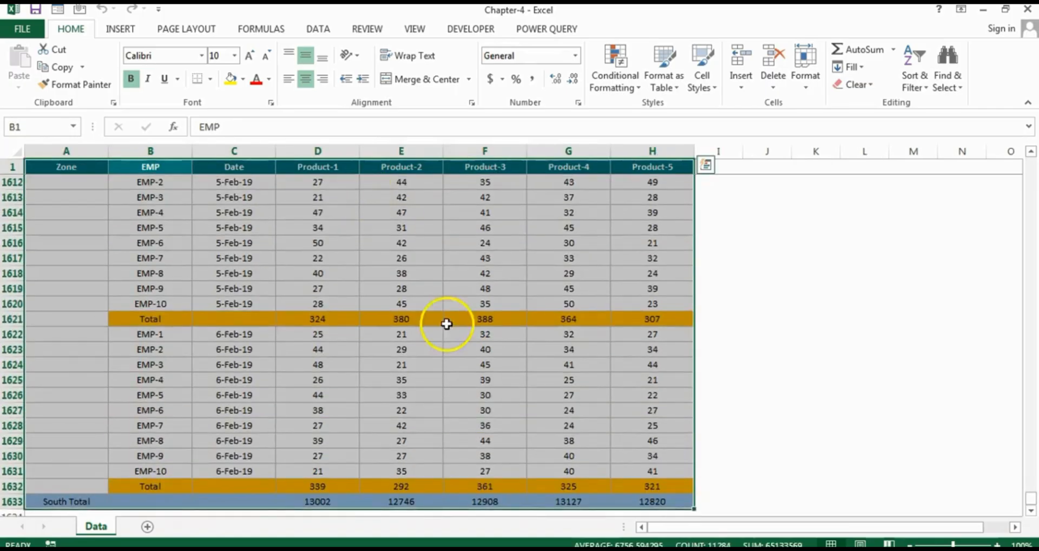
key(ctrl+l)
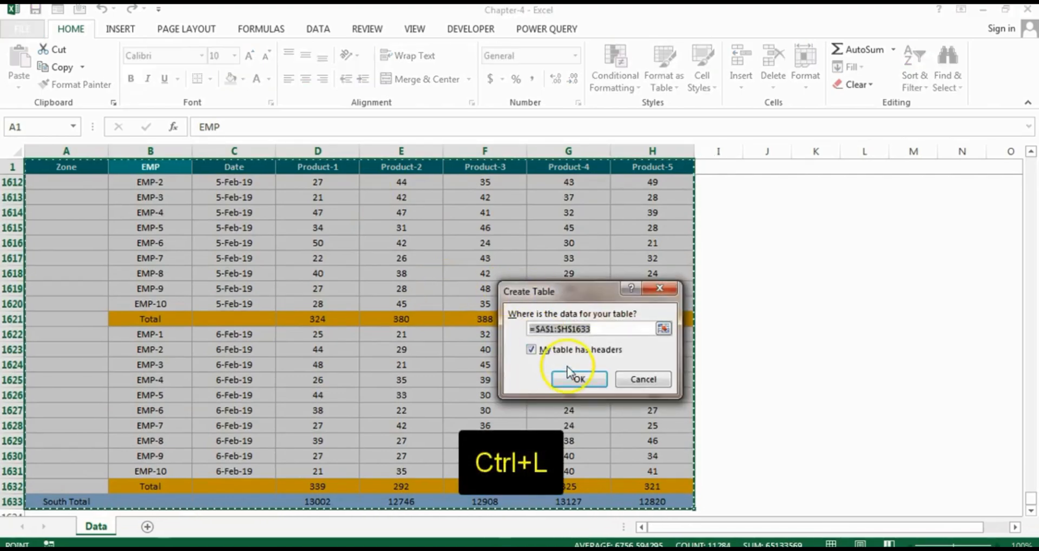
click(579, 378)
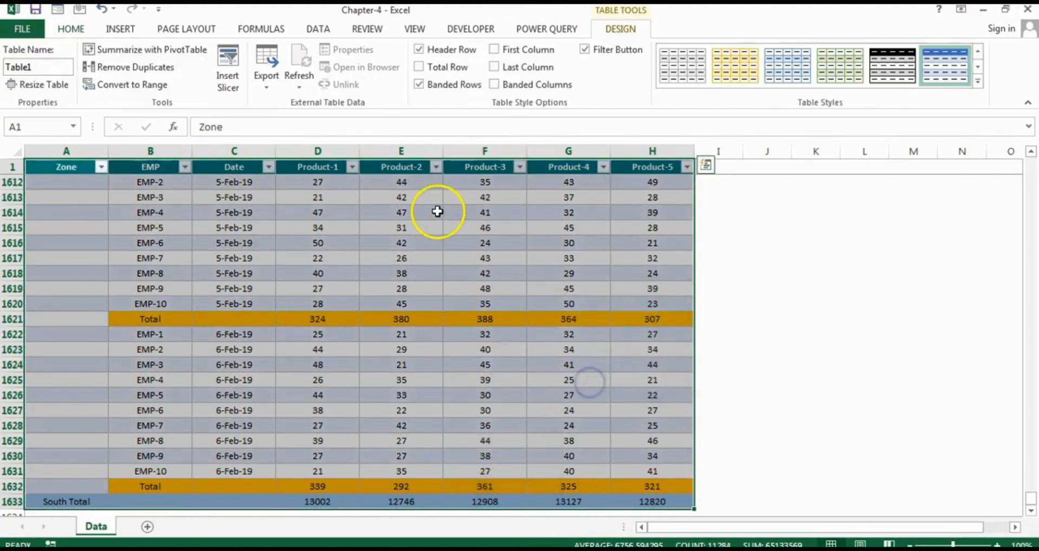
Turn off the filter buttons in the new table's header row.
click(441, 196)
scroll(463, 252, up, 7)
scroll(463, 252, up, 13)
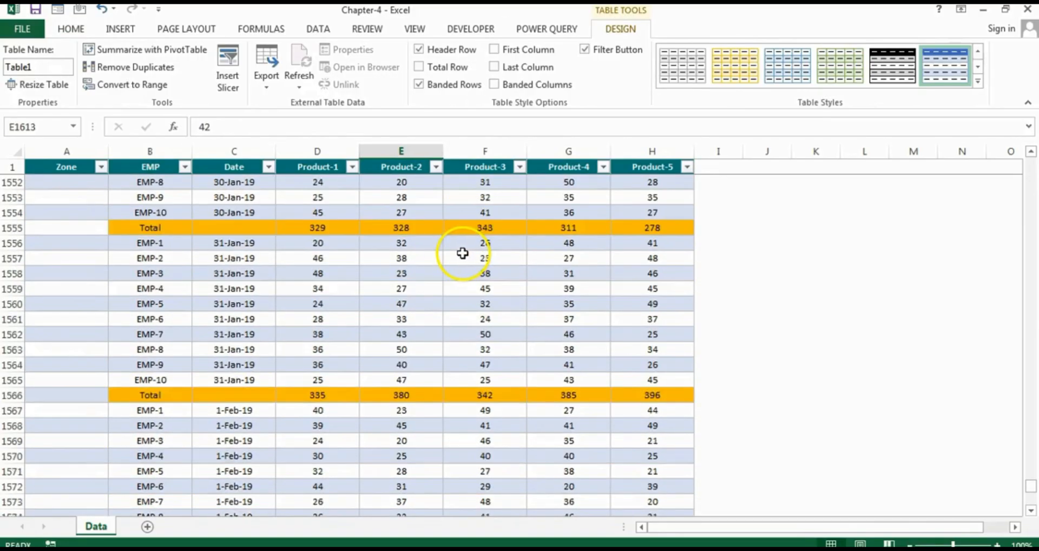
click(393, 166)
key(ctrl+shift+l)
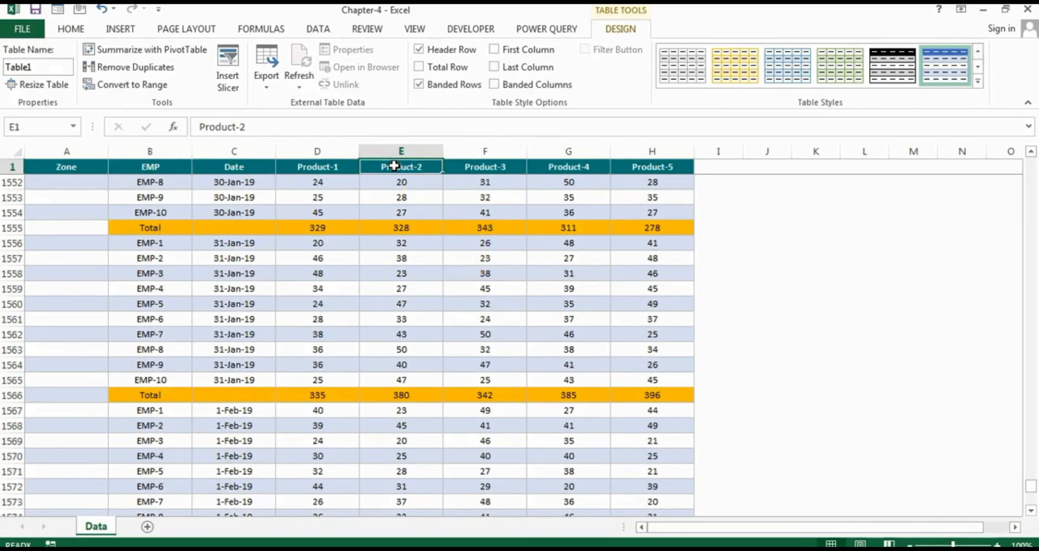
key(Down)
key(Up)
key(Left)
key(Left)
key(Left)
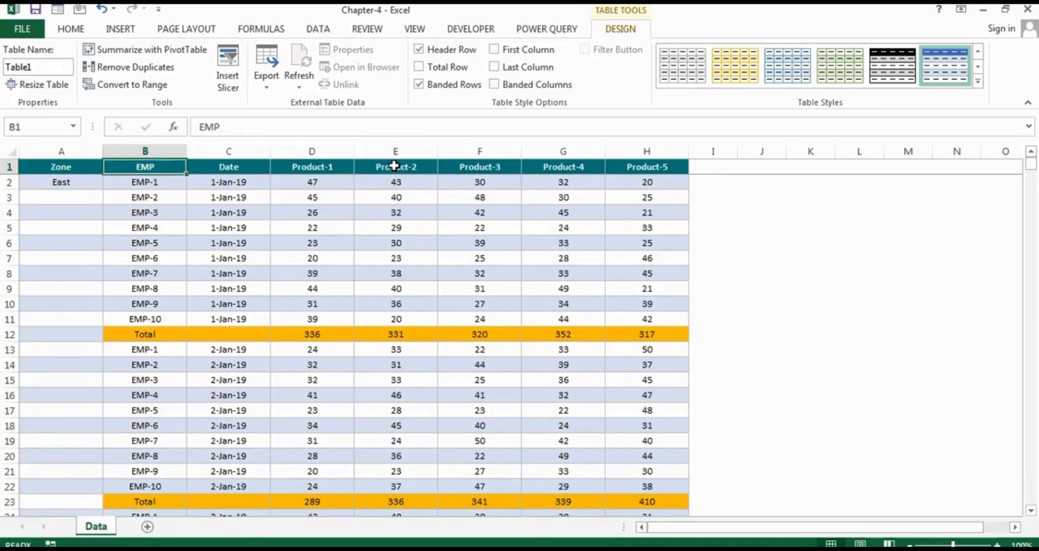
click(371, 184)
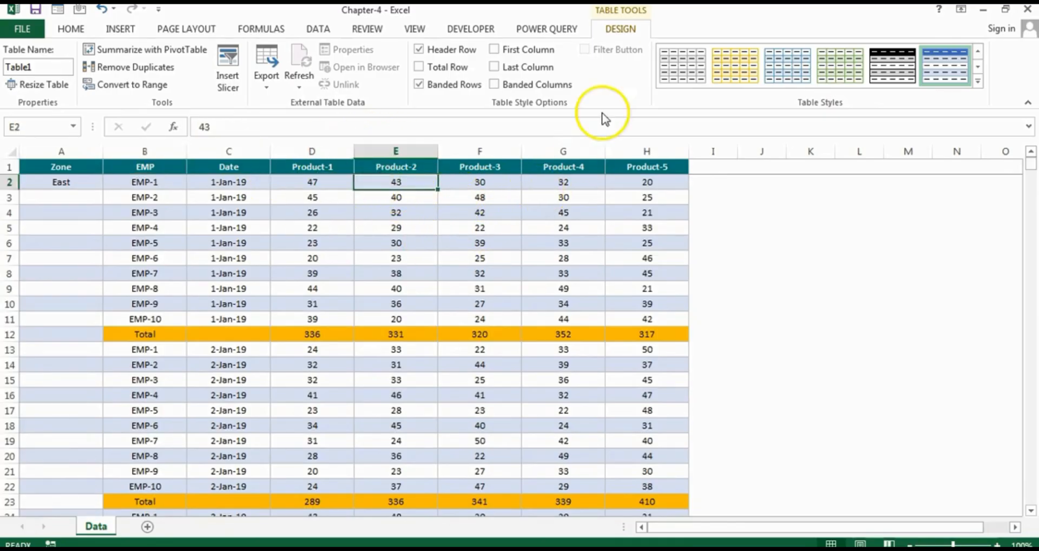
Create a Power Query query from the sales table and open it in the Power Query Editor.
click(553, 32)
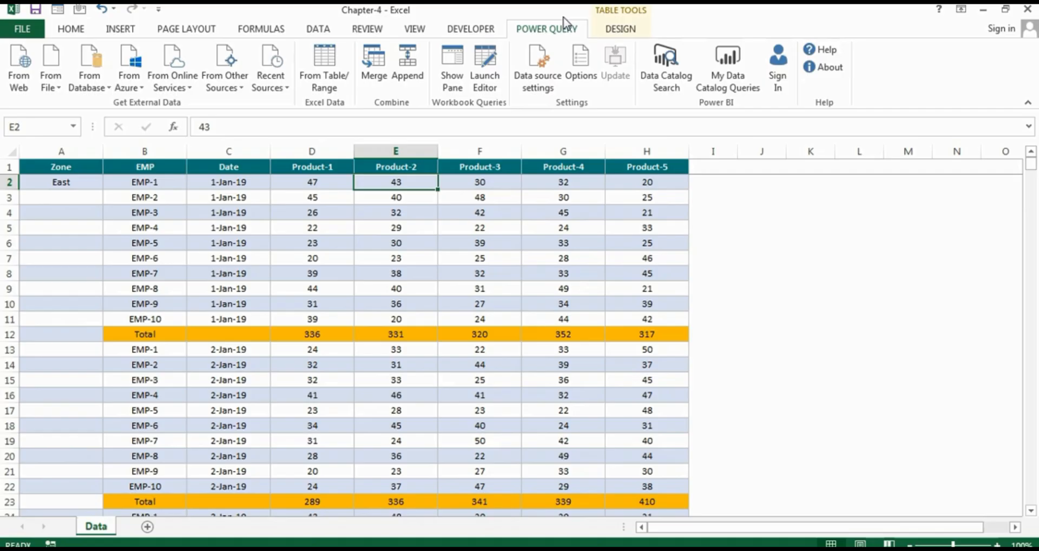
click(321, 33)
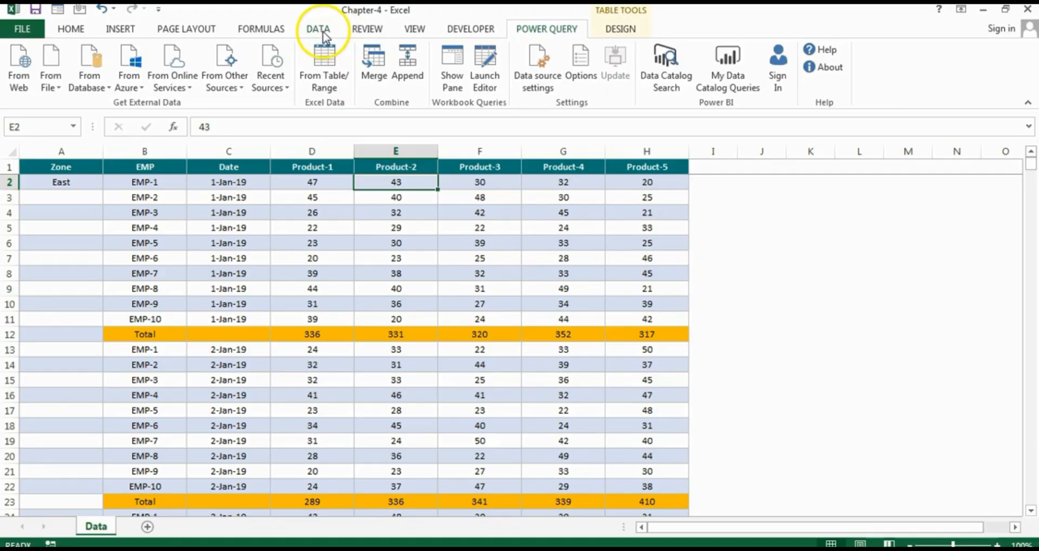
click(268, 168)
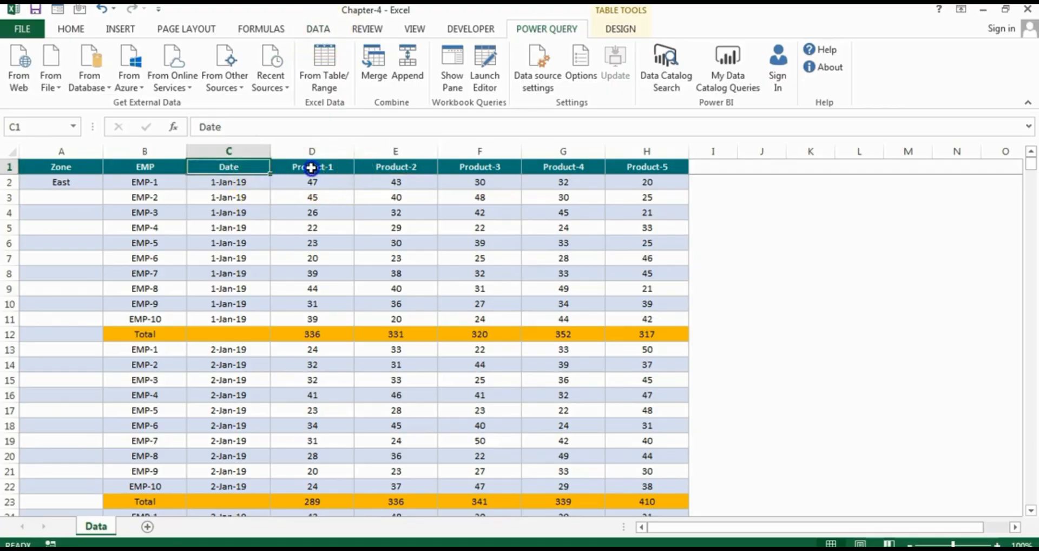
click(312, 168)
click(340, 210)
click(314, 198)
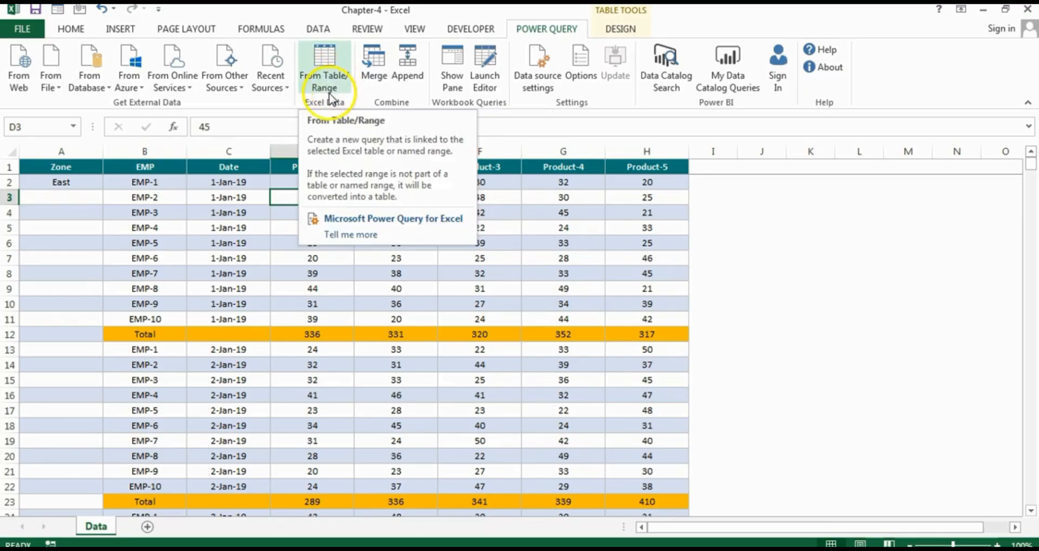
click(333, 64)
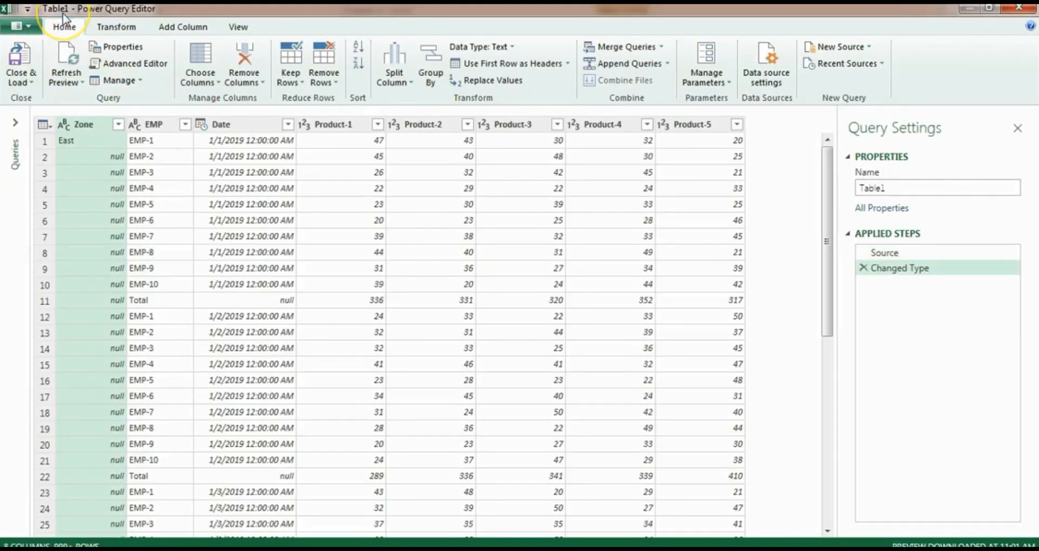
Rename the query as Sales Data.
click(923, 187)
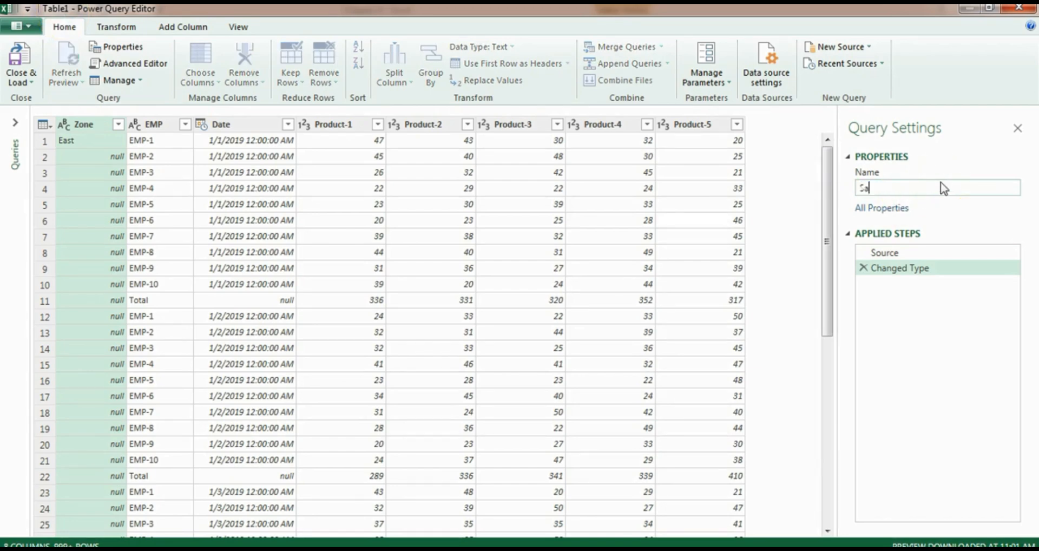
key(Return)
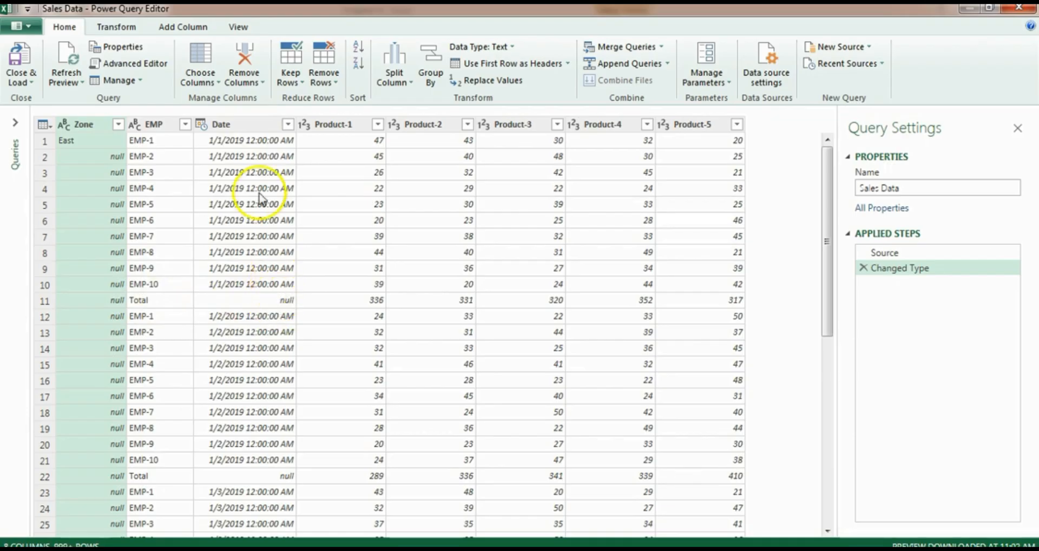
scroll(258, 319, down, 4)
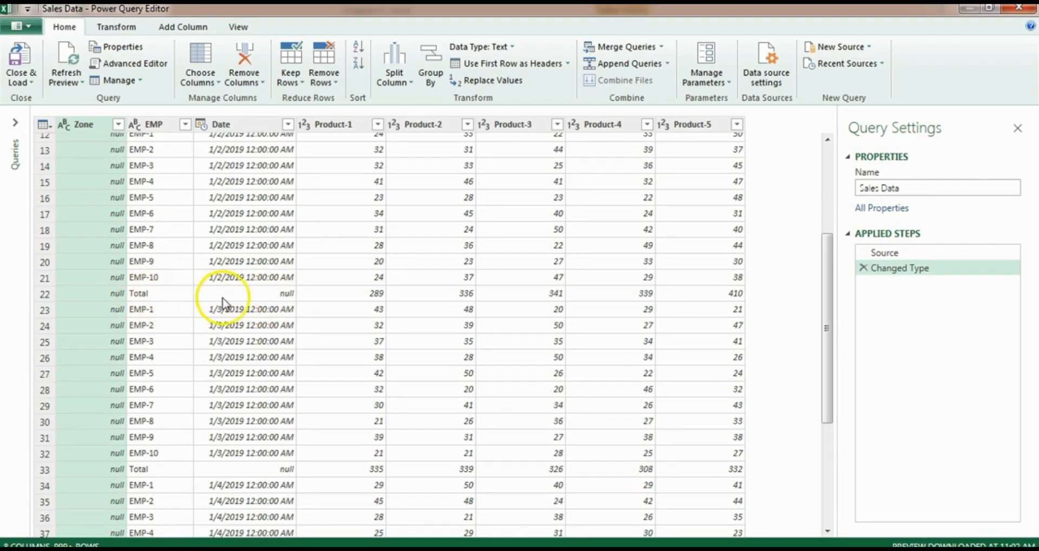
Filter out the total rows by removing empty entries from the Date column, and check the EMP column's filter values.
scroll(287, 312, up, 4)
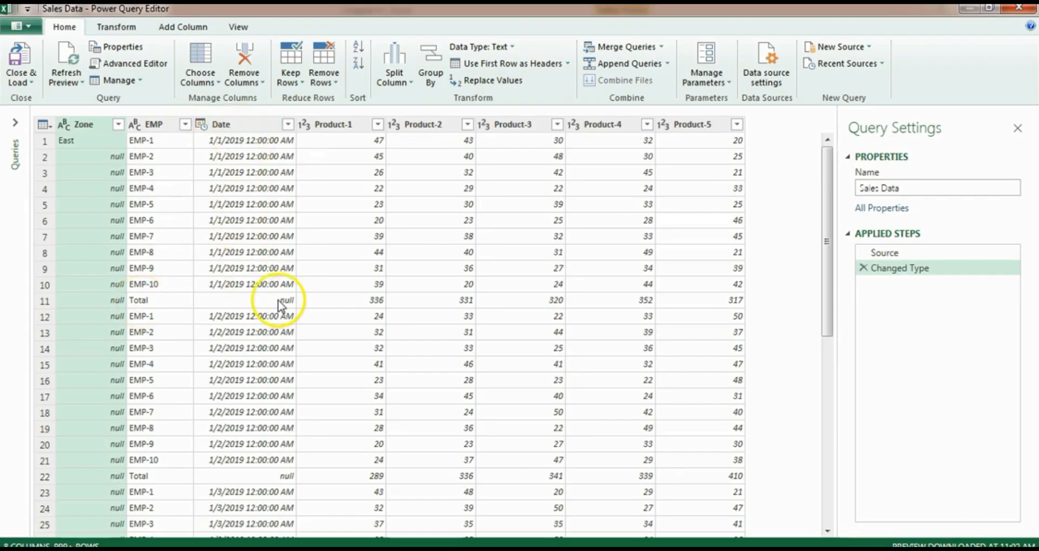
click(288, 124)
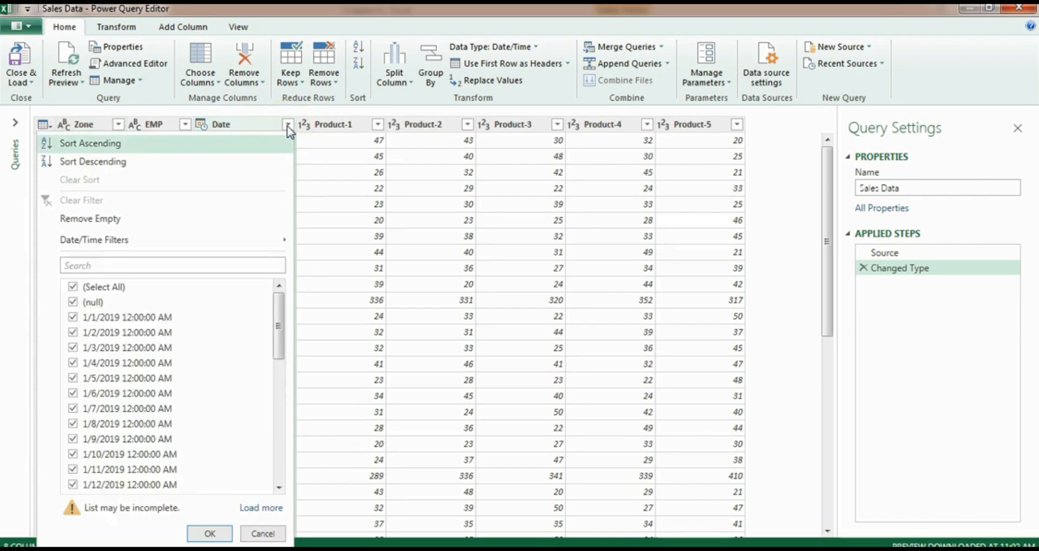
click(105, 222)
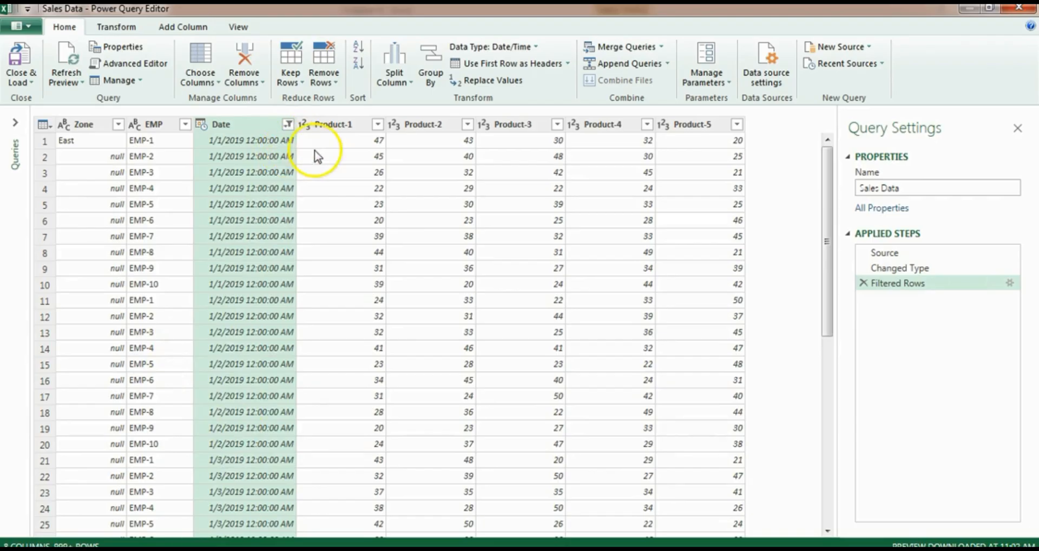
click(184, 127)
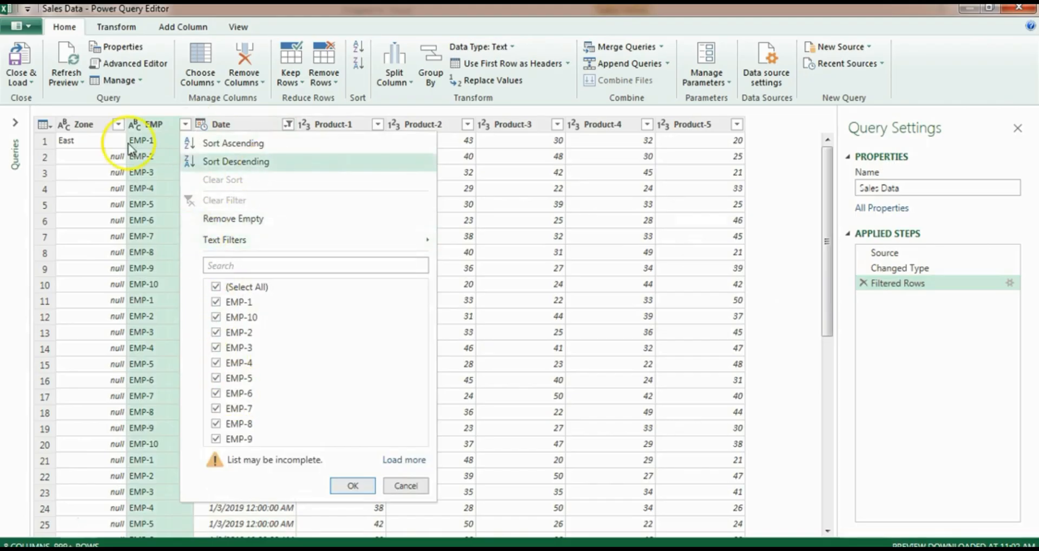
click(186, 123)
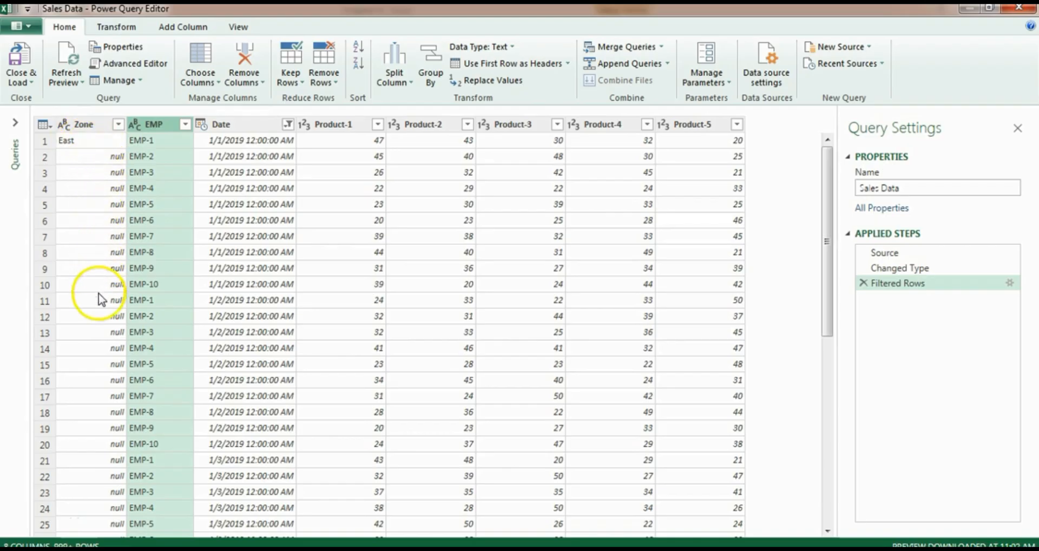
Fill the blank cells of the Zone column downward with the zone name above them.
scroll(111, 386, down, 20)
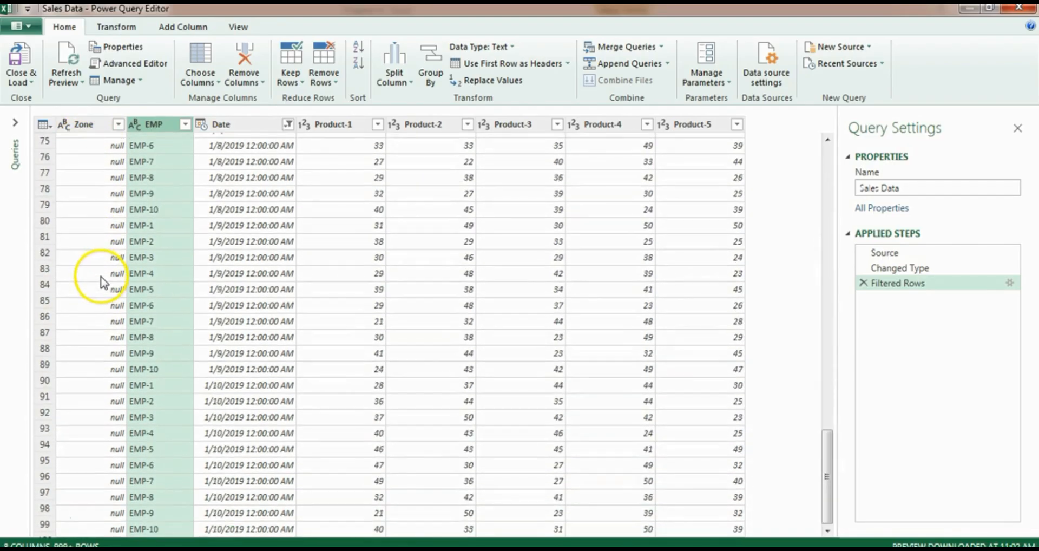
scroll(101, 278, down, 20)
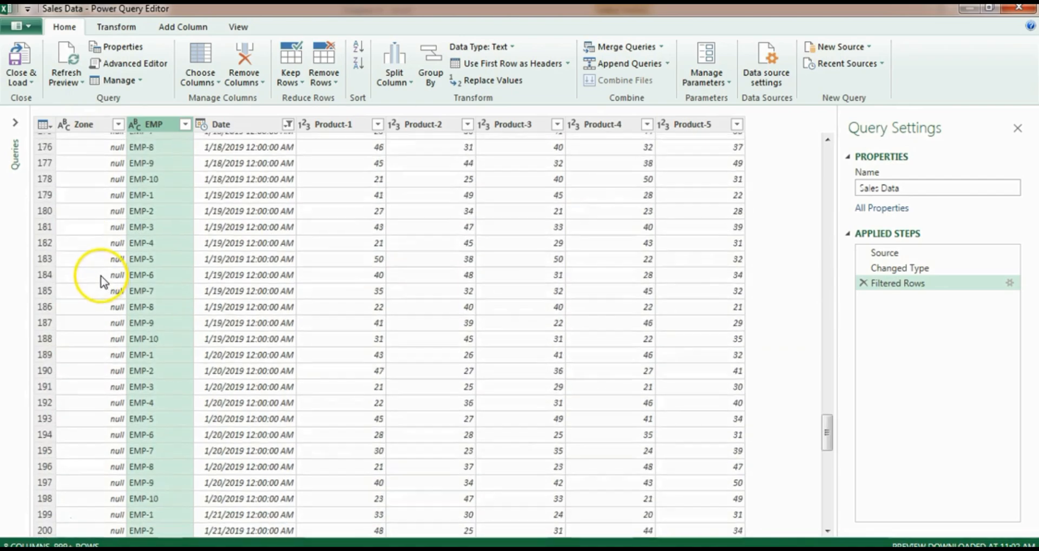
scroll(101, 282, down, 20)
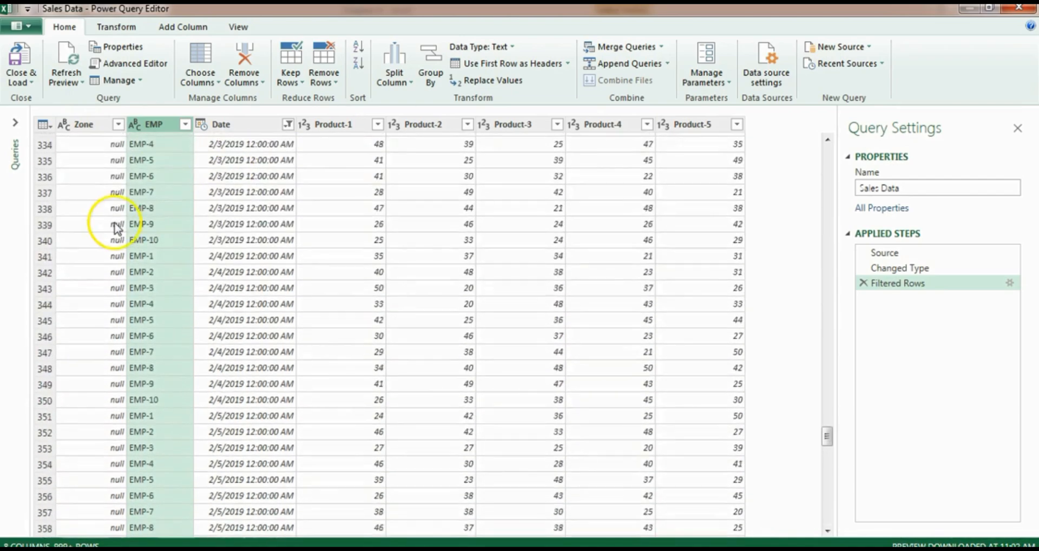
scroll(111, 227, down, 8)
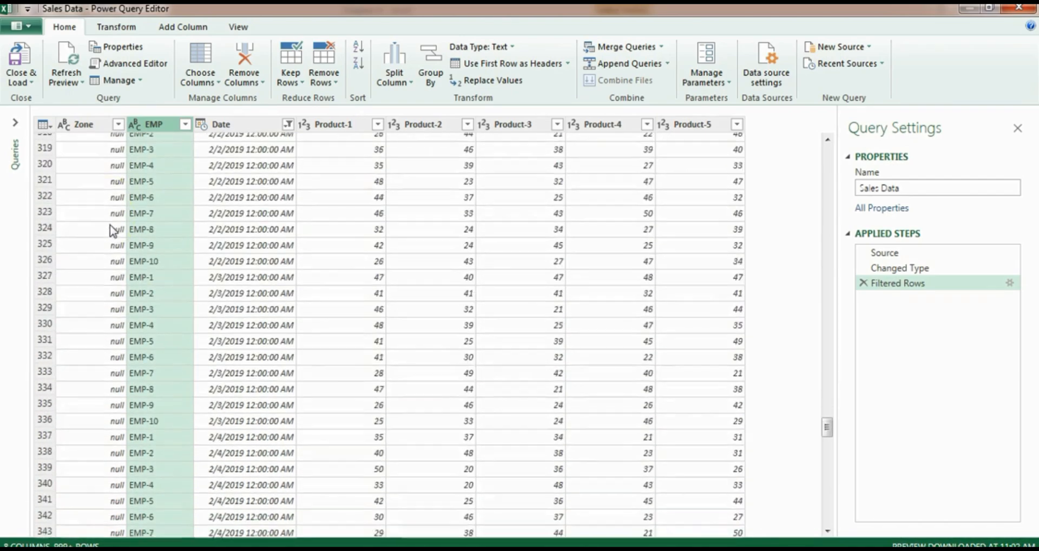
scroll(112, 231, down, 10)
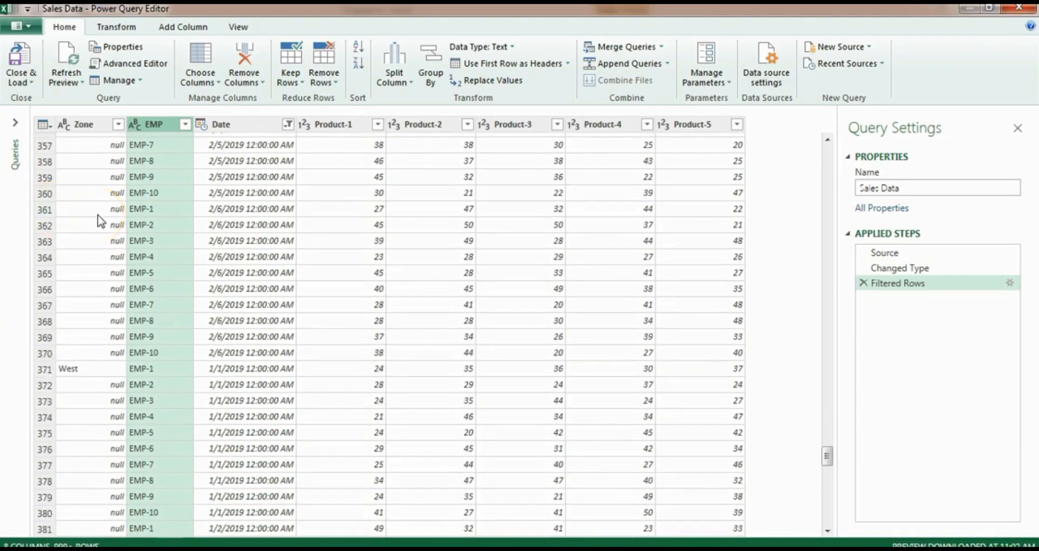
click(117, 27)
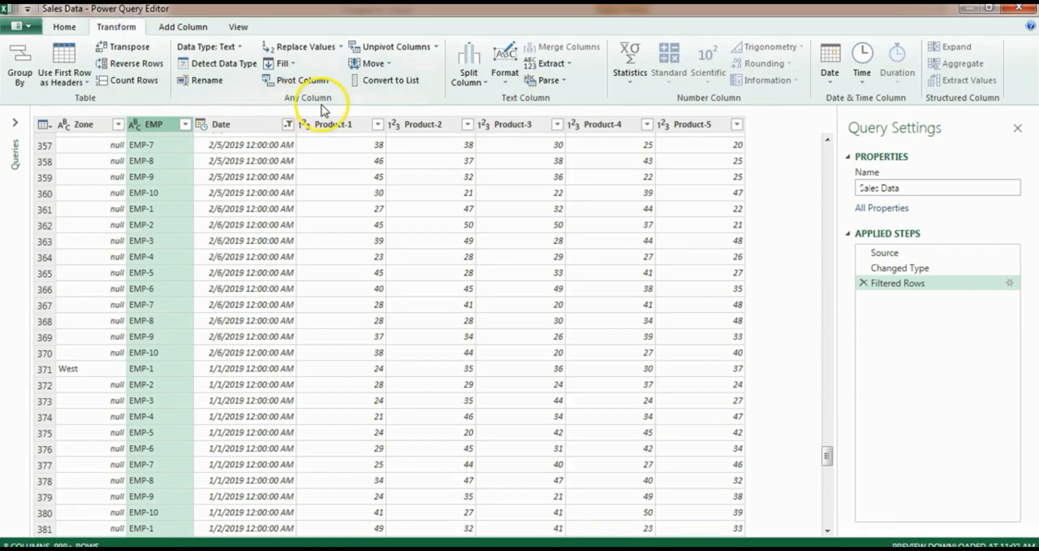
click(85, 124)
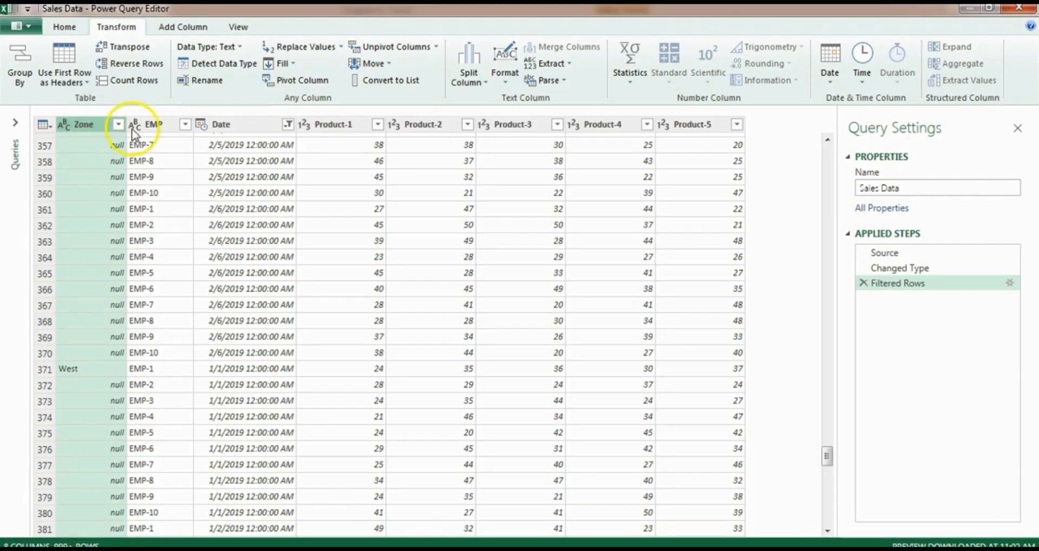
click(294, 64)
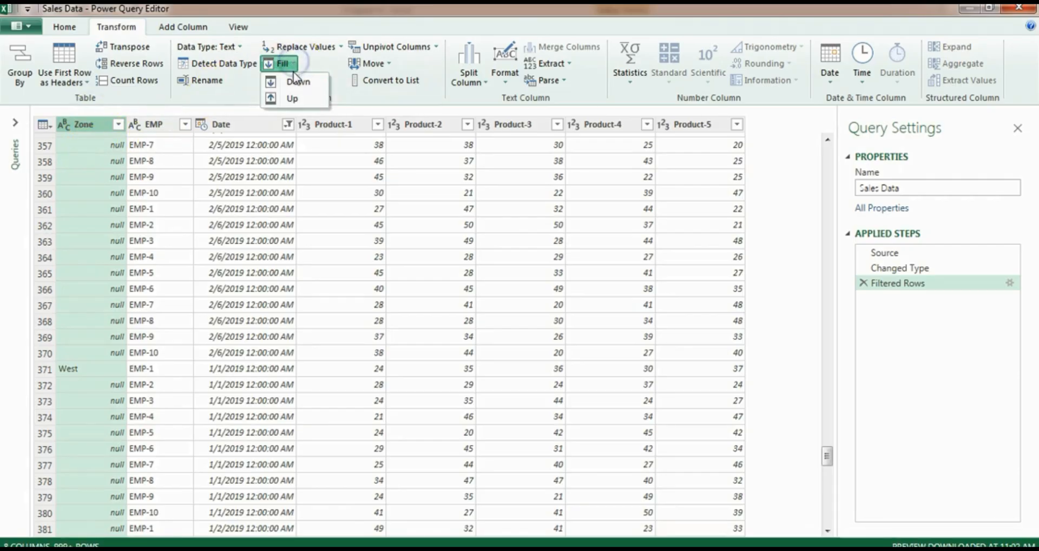
click(299, 82)
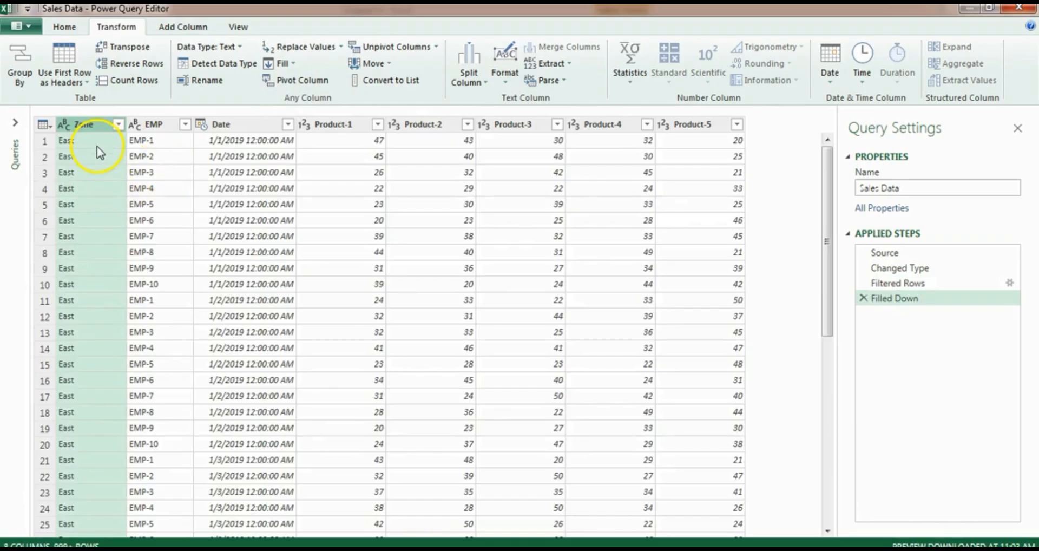
Check the filled Zone values down to the West rows and change the Date column's data type to Date.
scroll(96, 146, down, 20)
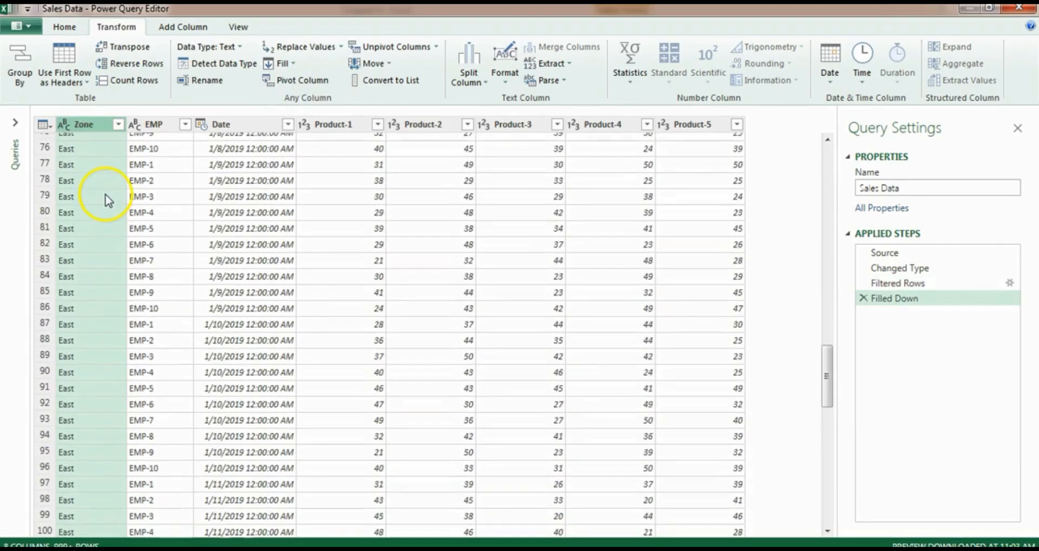
scroll(105, 196, down, 20)
scroll(105, 201, down, 20)
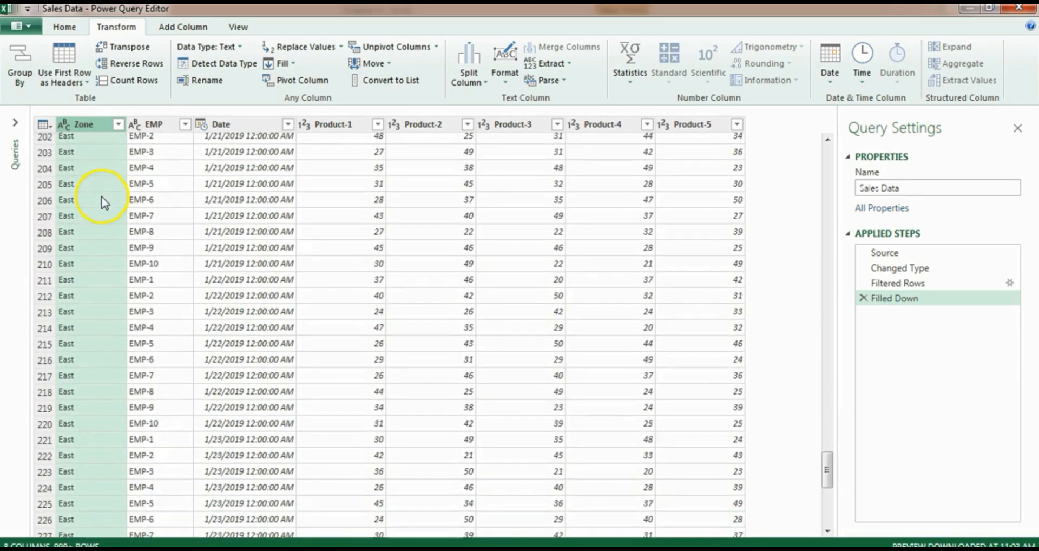
scroll(113, 205, down, 20)
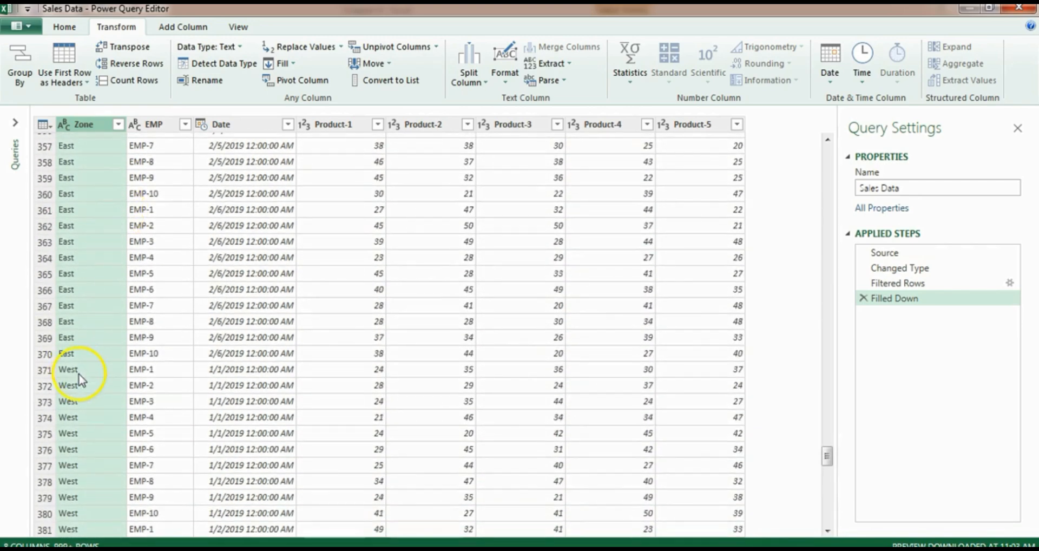
scroll(86, 402, down, 8)
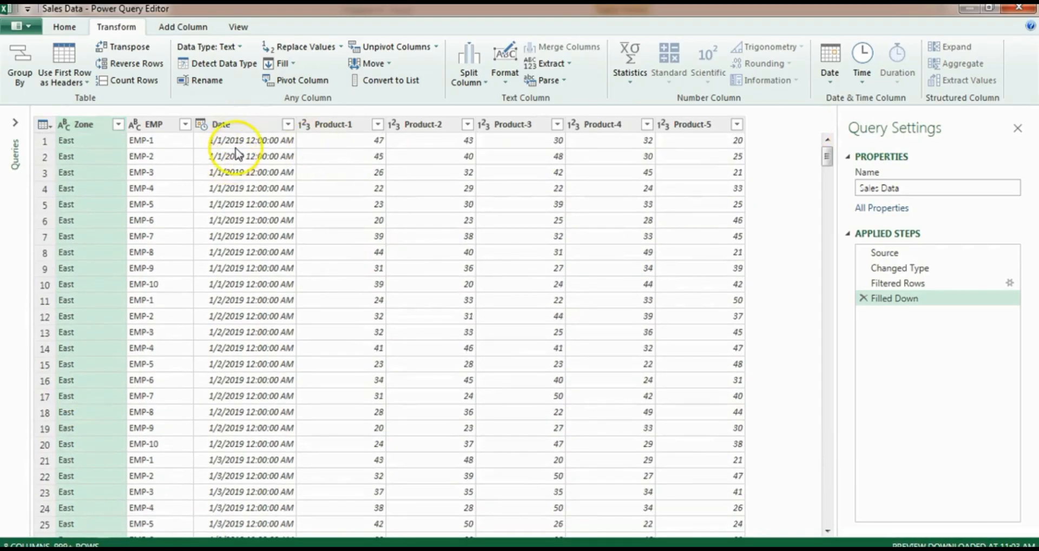
click(243, 124)
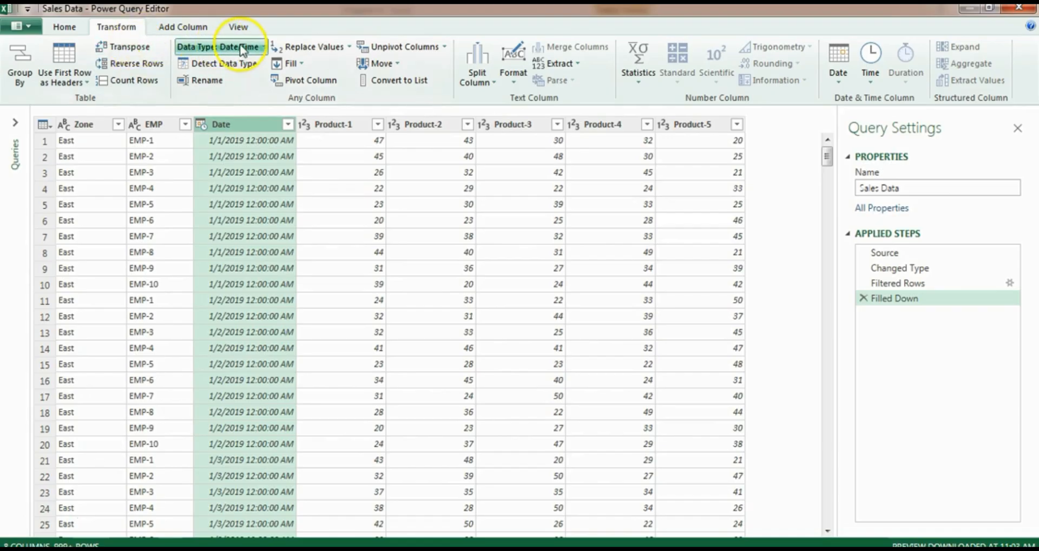
click(261, 50)
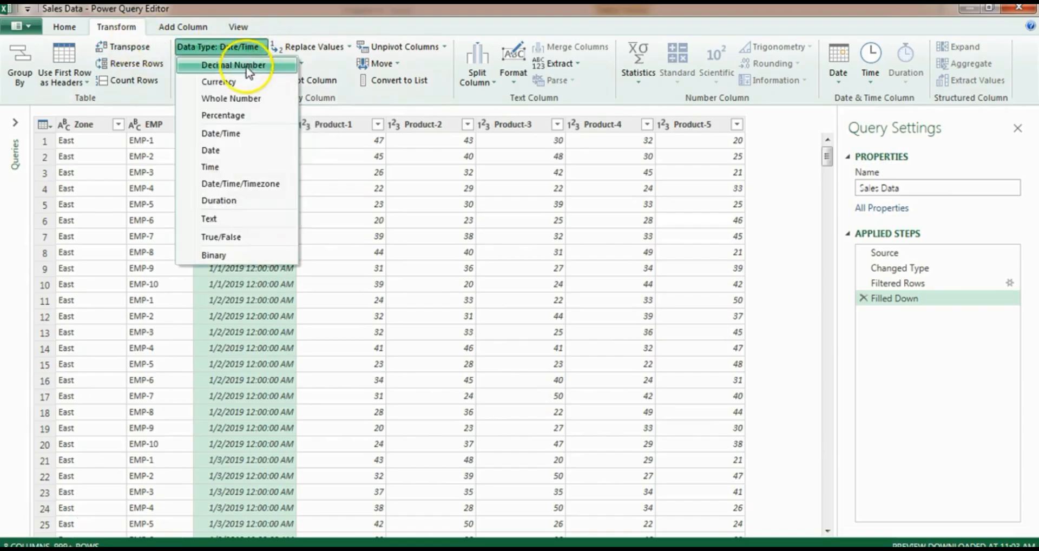
click(214, 150)
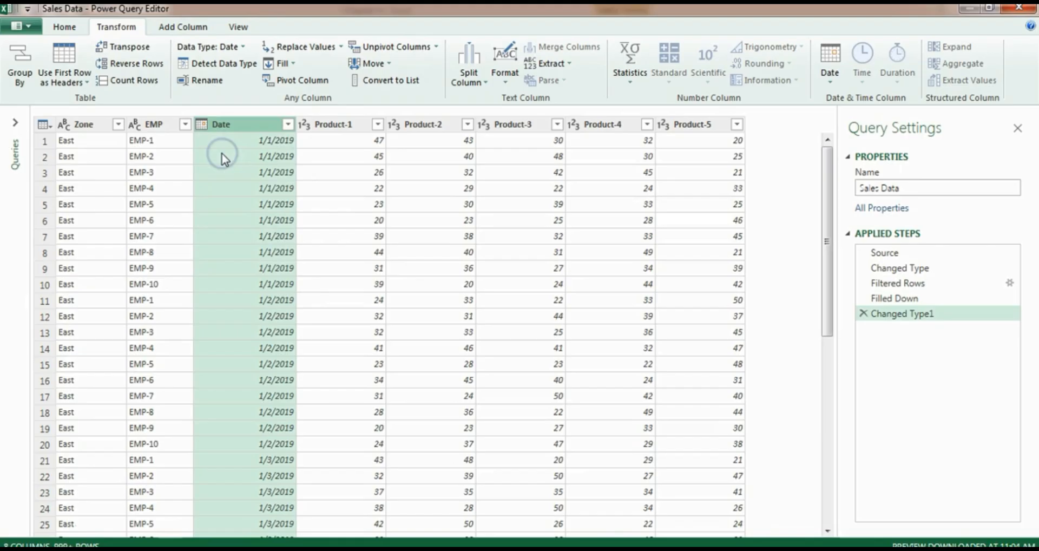
Duplicate the Date column as an extra column at the end of the table.
click(252, 126)
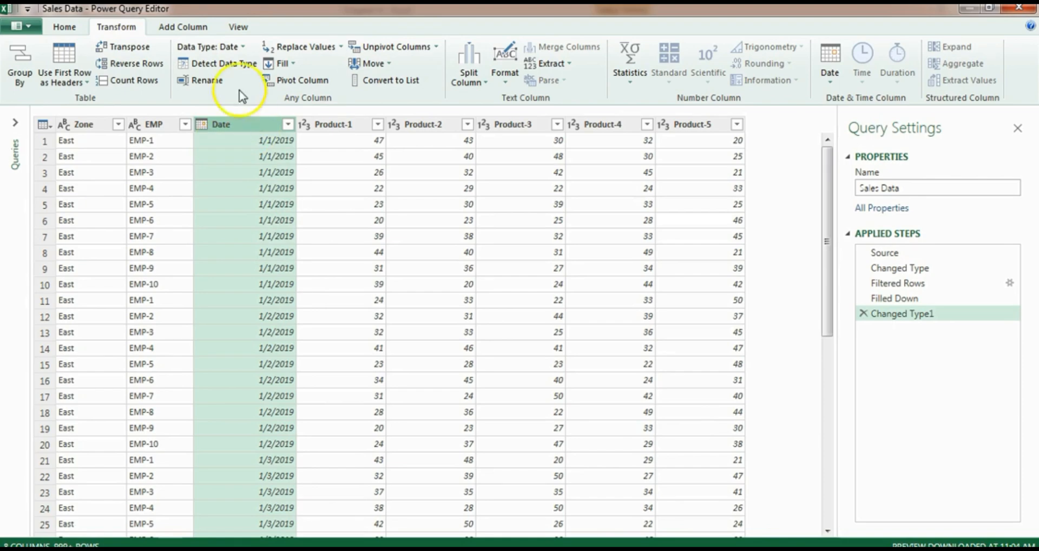
click(129, 34)
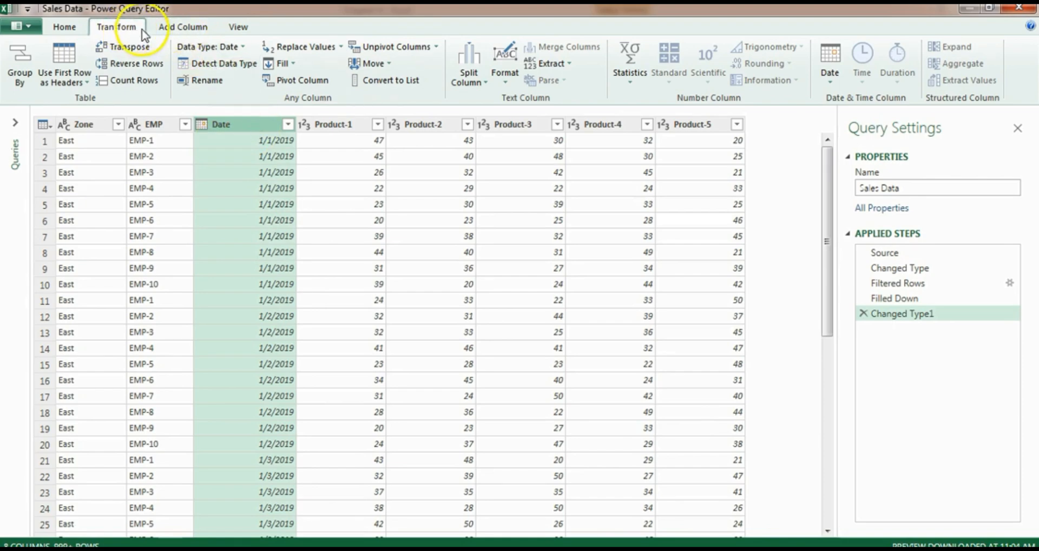
click(177, 28)
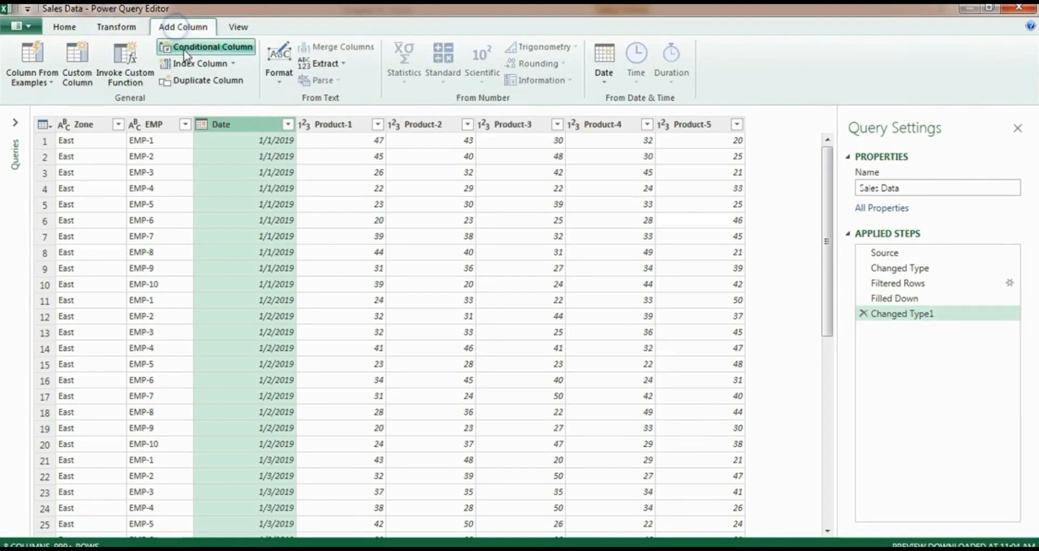
click(203, 80)
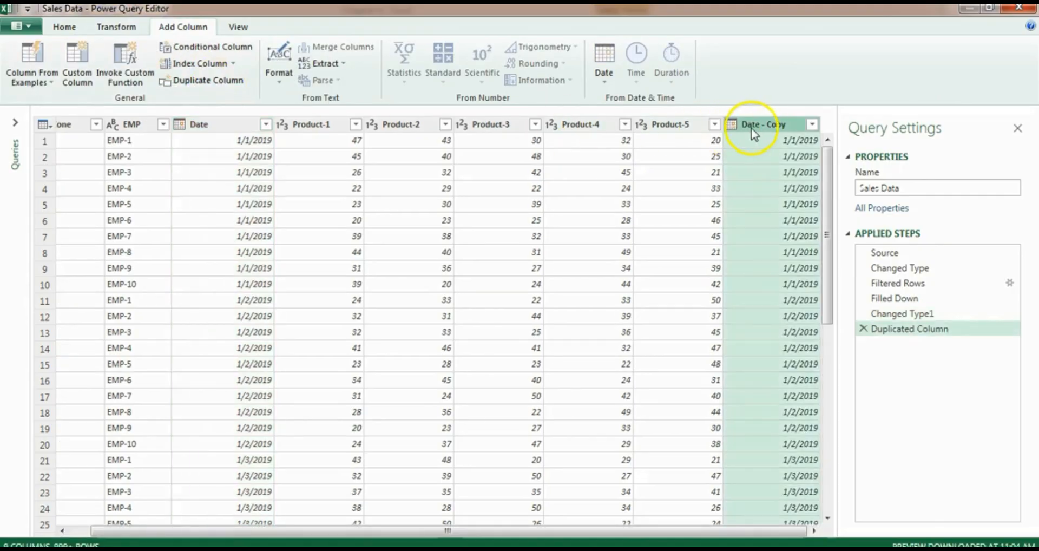
Add a column with the name of the month and a column with the year, both derived from Date - Copy.
click(604, 75)
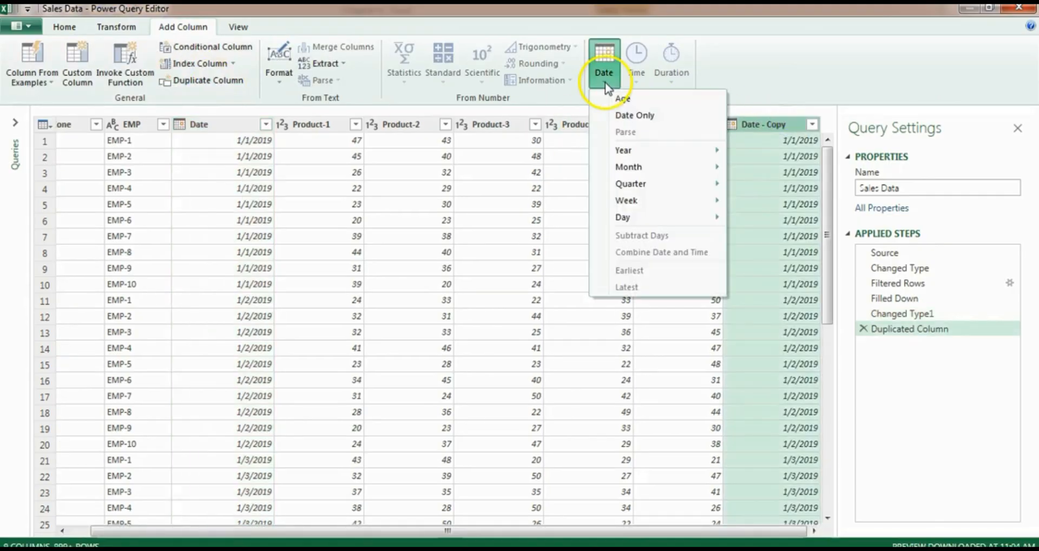
mouse_move(644, 172)
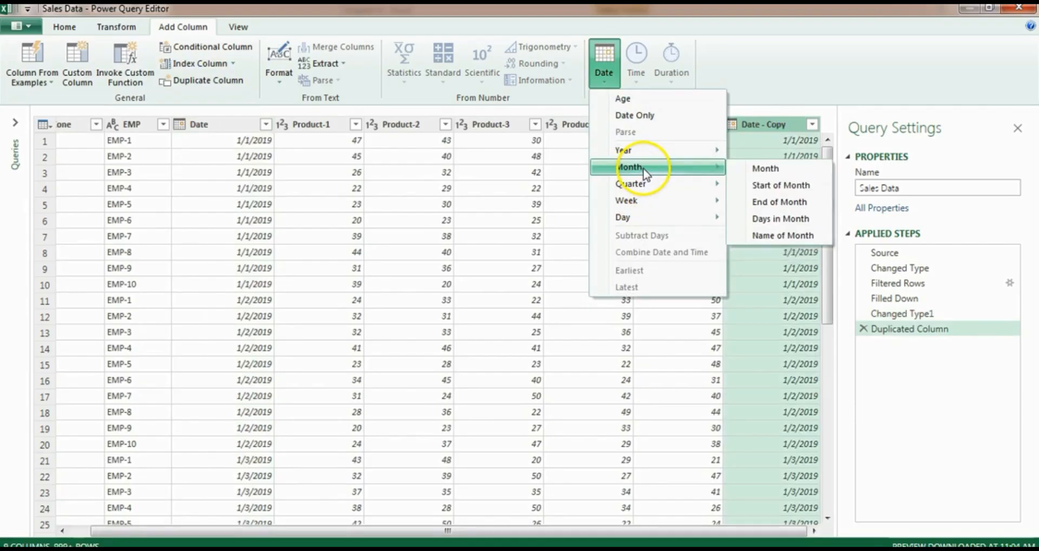
click(802, 234)
drag(674, 532, 829, 537)
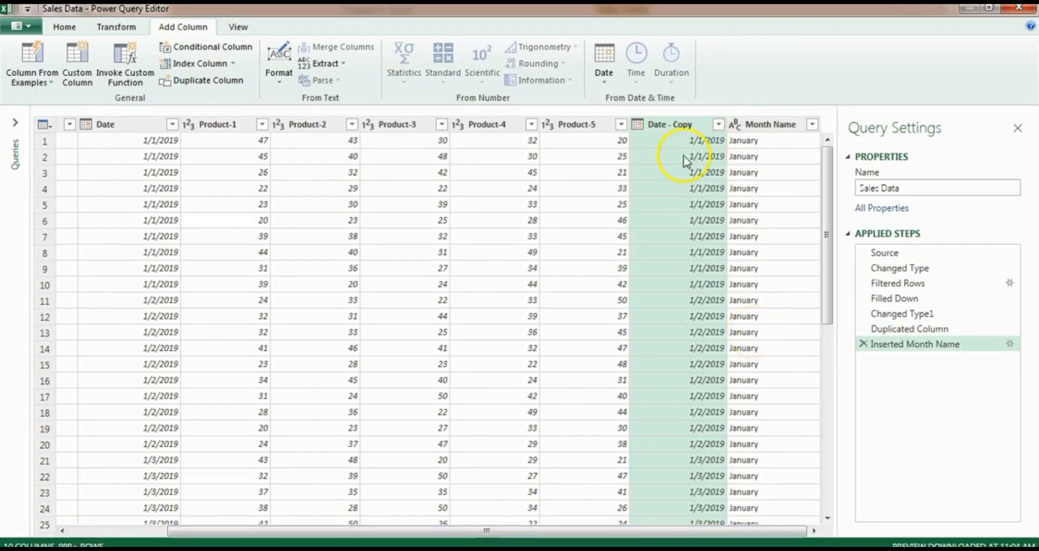
click(604, 78)
mouse_move(626, 158)
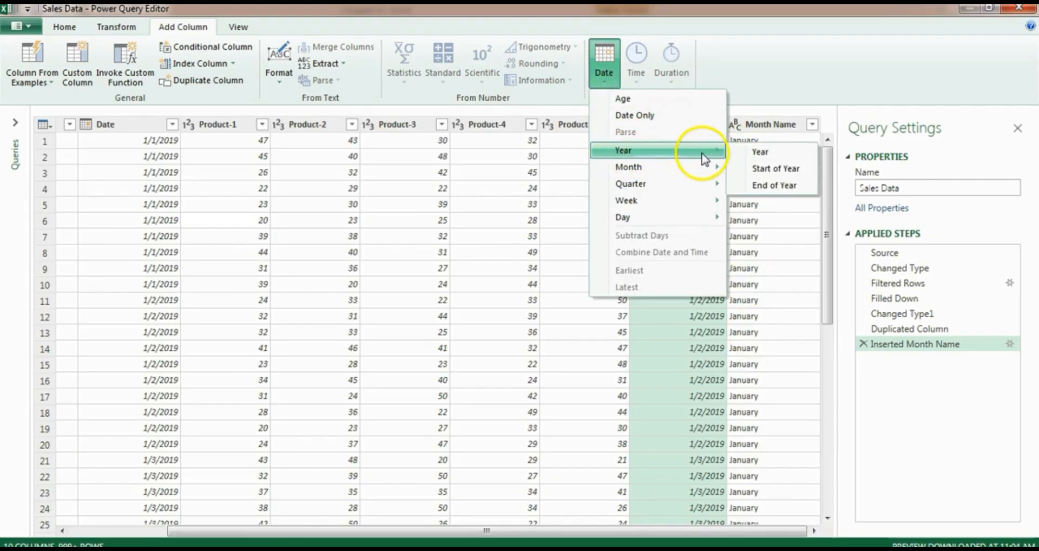
click(767, 153)
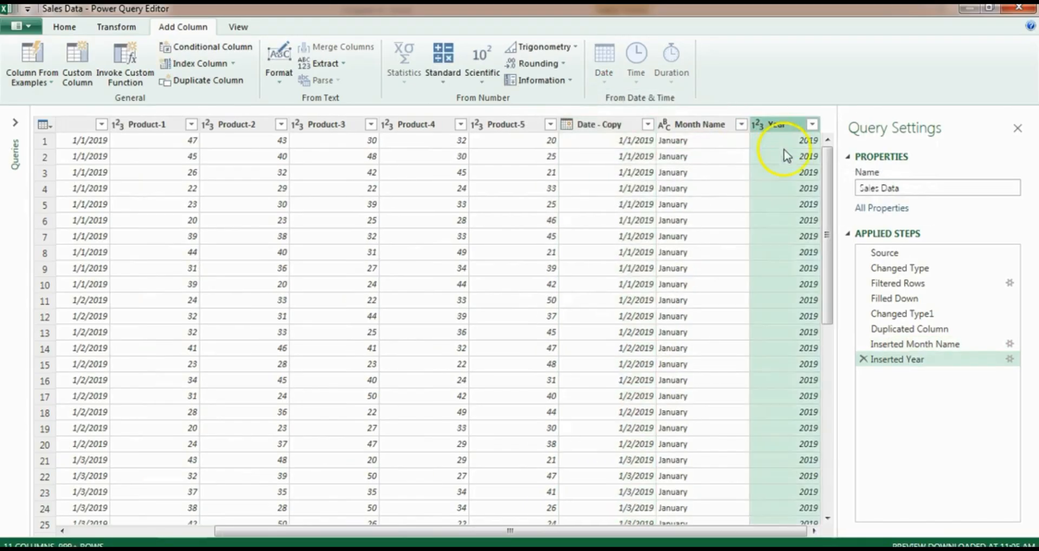
Remove the Date - Copy column from the query.
click(617, 124)
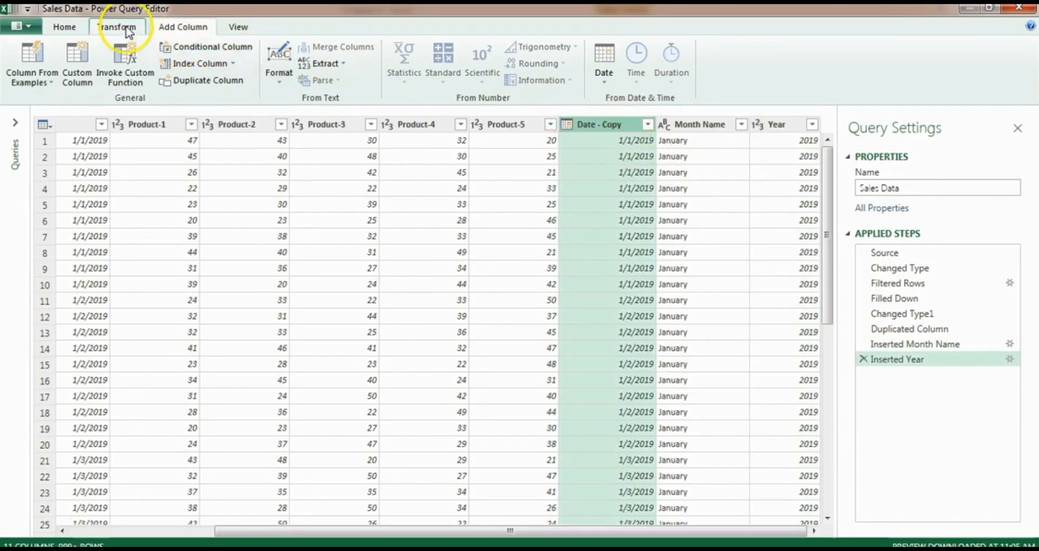
click(65, 27)
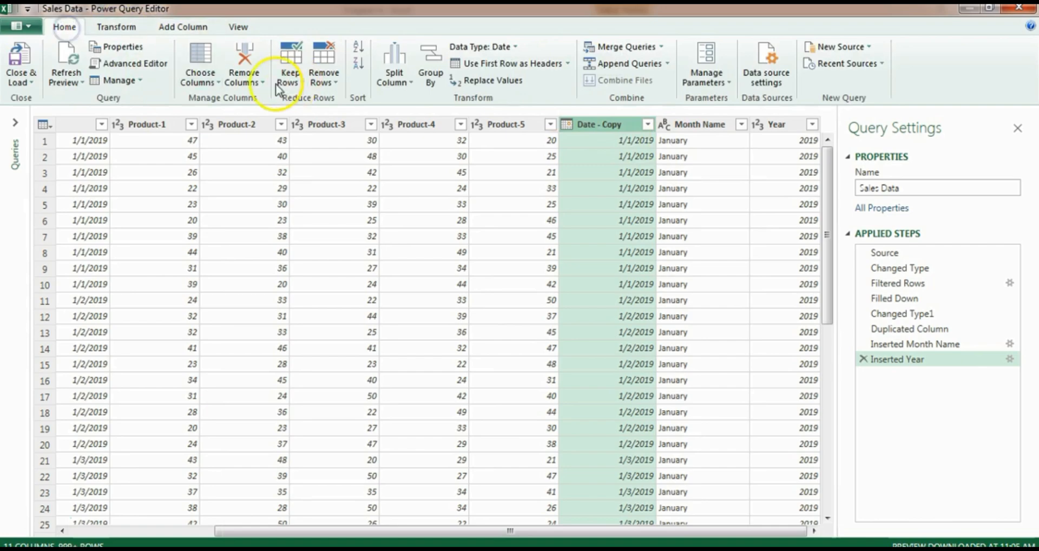
click(243, 54)
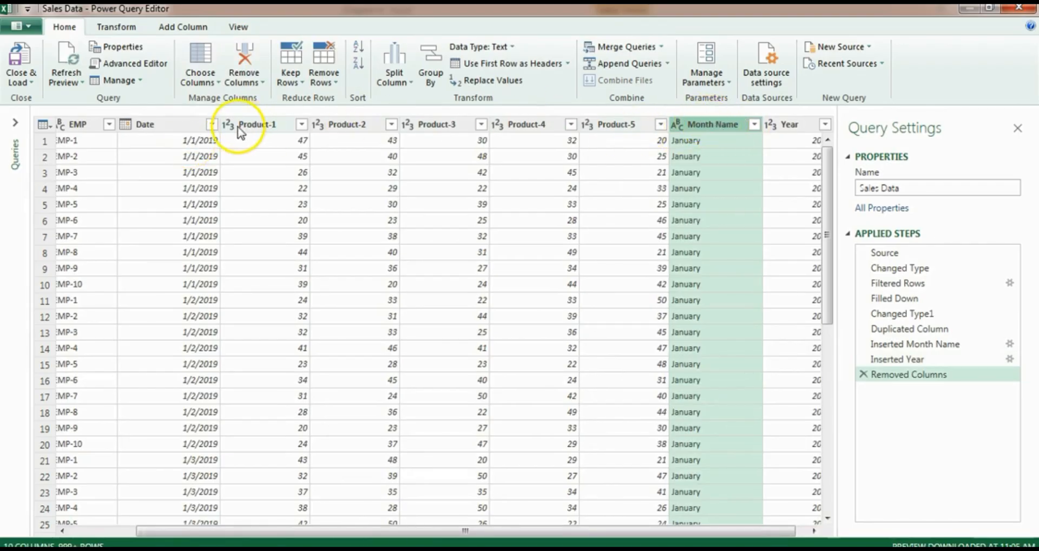
Move the Month Name column directly after Date and the Year column to the beginning of the table.
drag(720, 130, 270, 130)
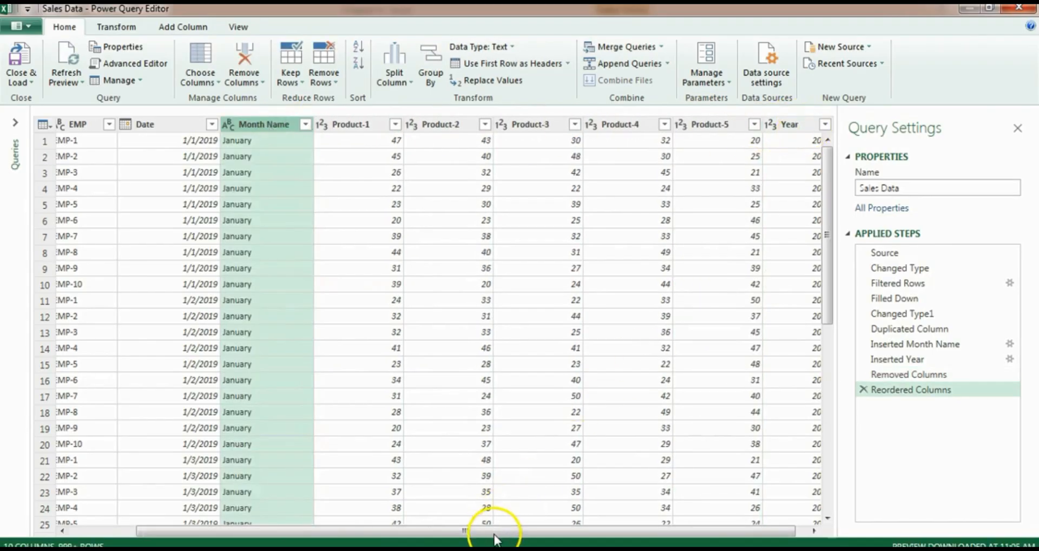
drag(491, 529, 502, 530)
click(775, 126)
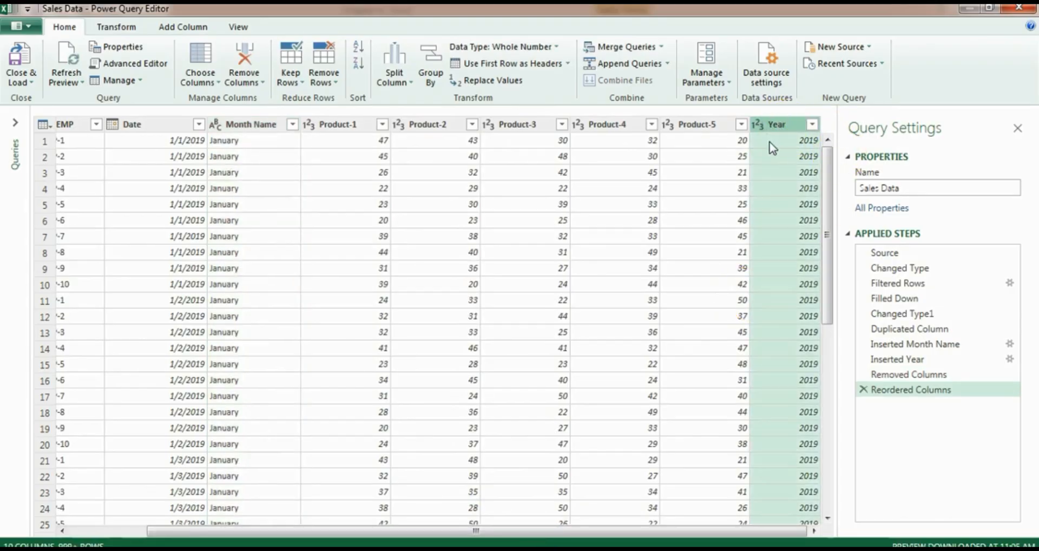
click(116, 26)
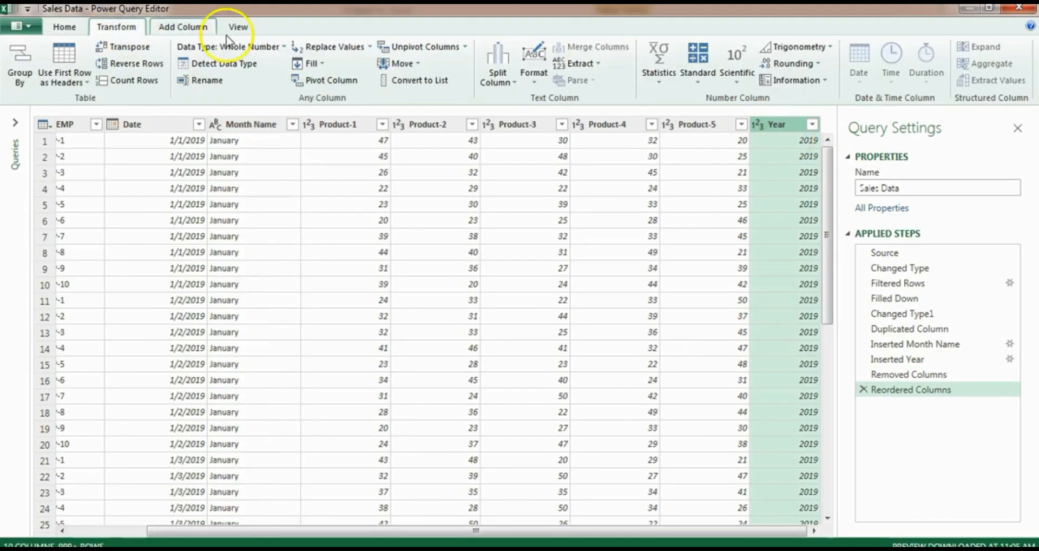
click(420, 64)
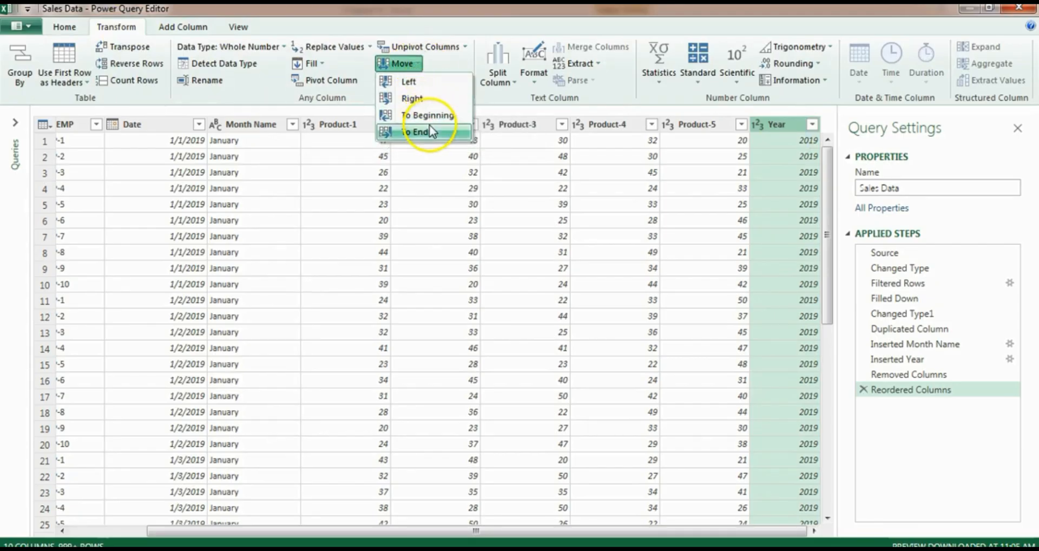
click(409, 81)
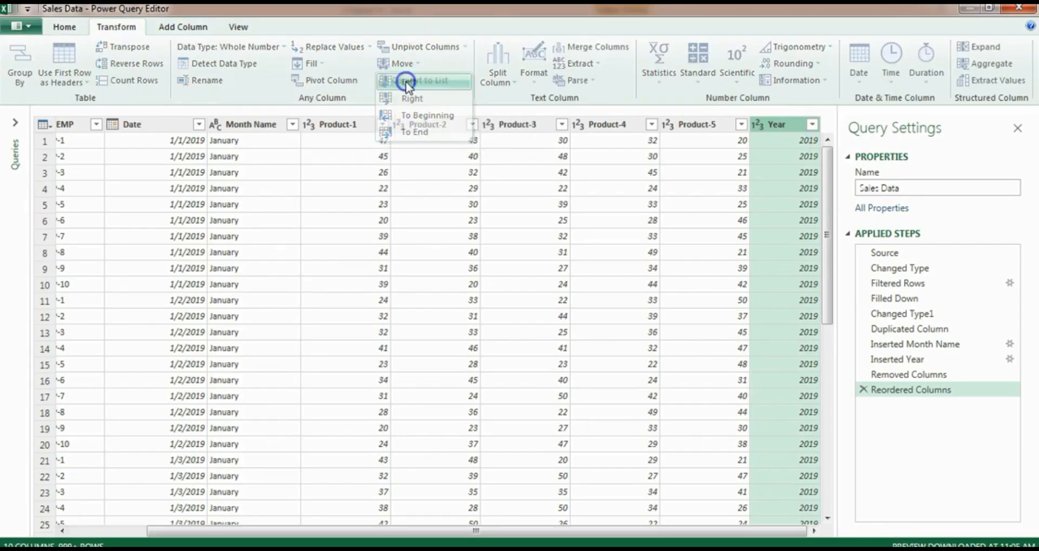
click(422, 64)
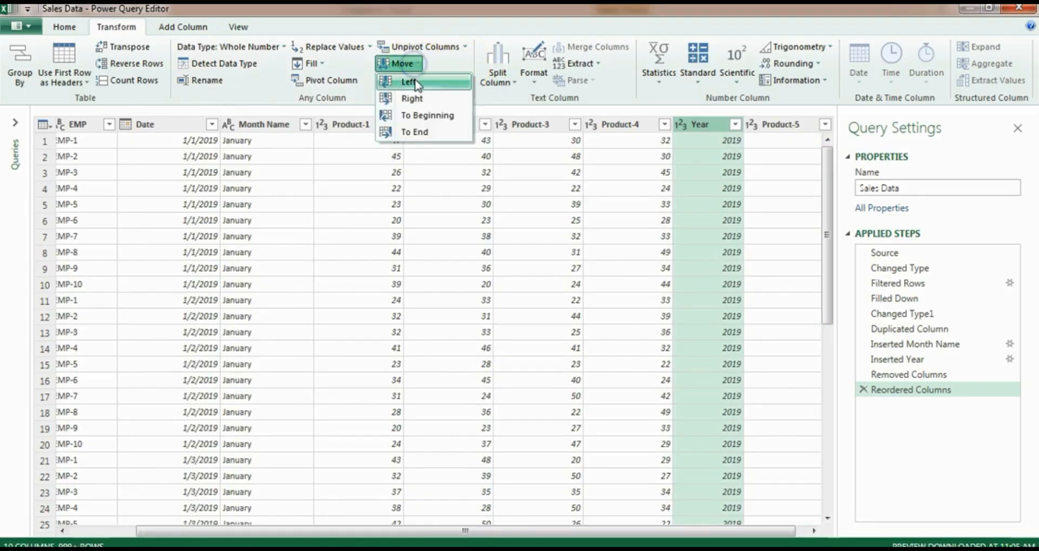
click(424, 116)
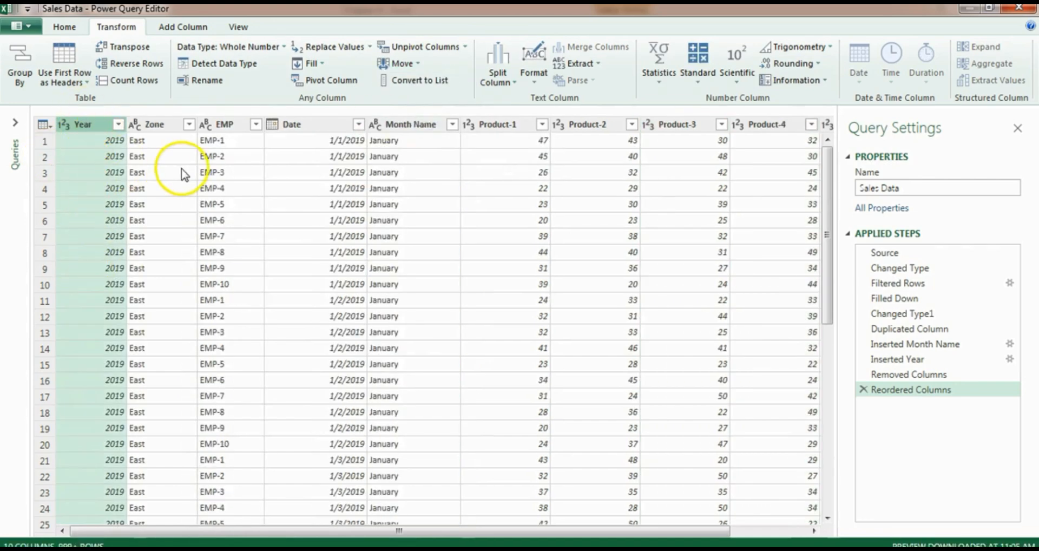
Unpivot the Product-1 to Product-5 columns with Unpivot Other Columns, keeping Year, Zone, EMP, Date and Month Name as fixed columns.
drag(557, 531, 703, 531)
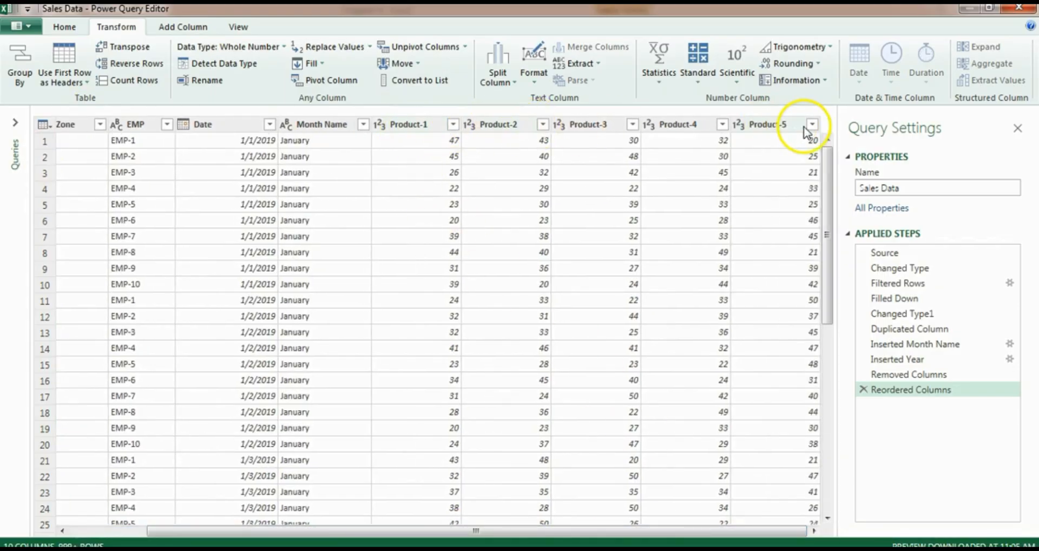
drag(487, 531, 336, 531)
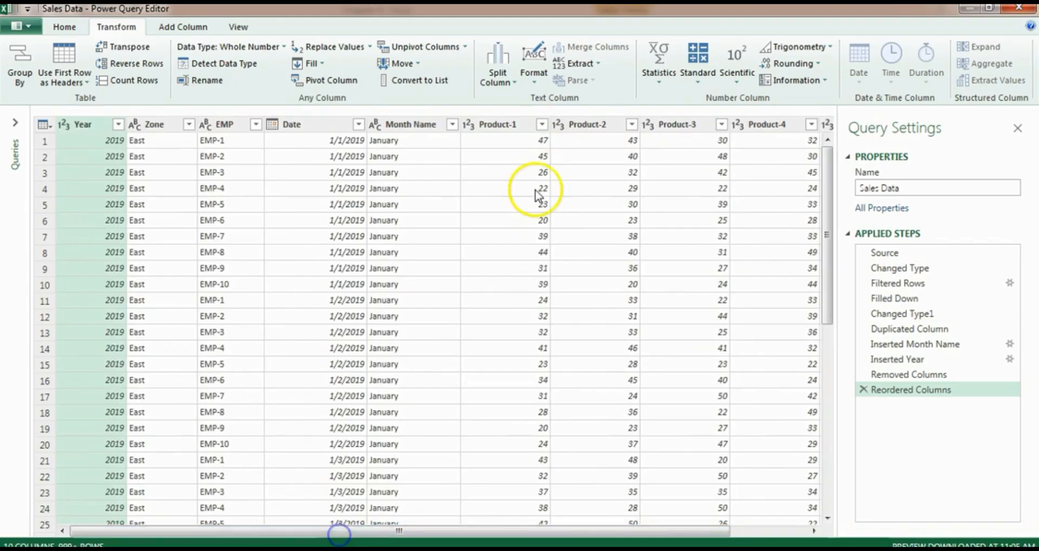
click(508, 135)
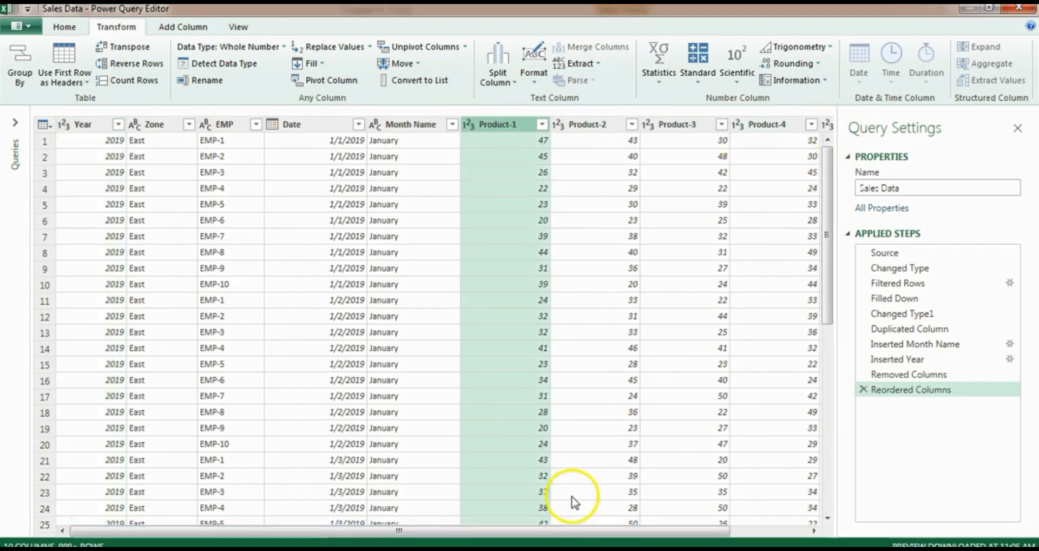
drag(557, 530, 732, 533)
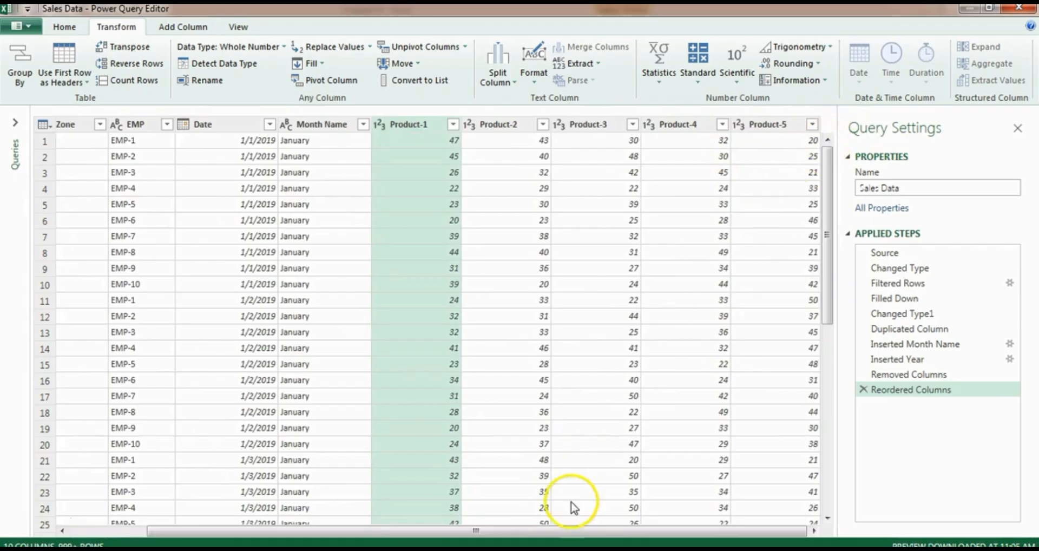
drag(586, 531, 382, 533)
click(85, 124)
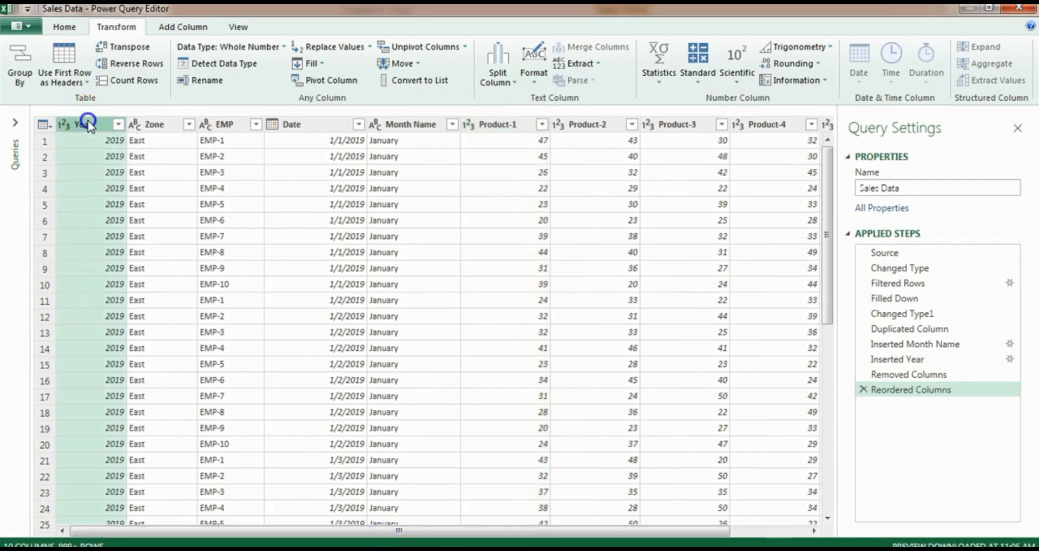
shift+click(427, 125)
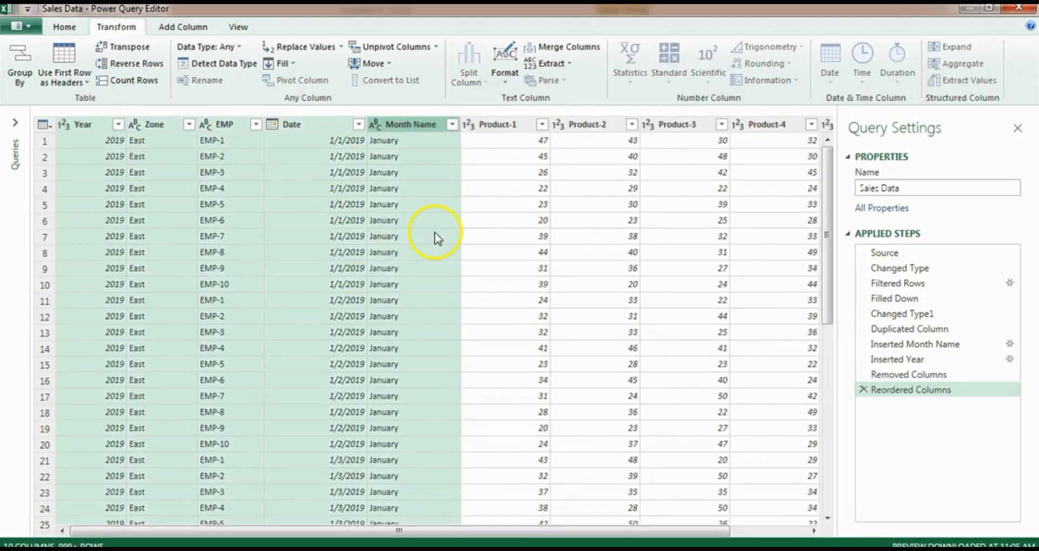
drag(457, 536, 534, 532)
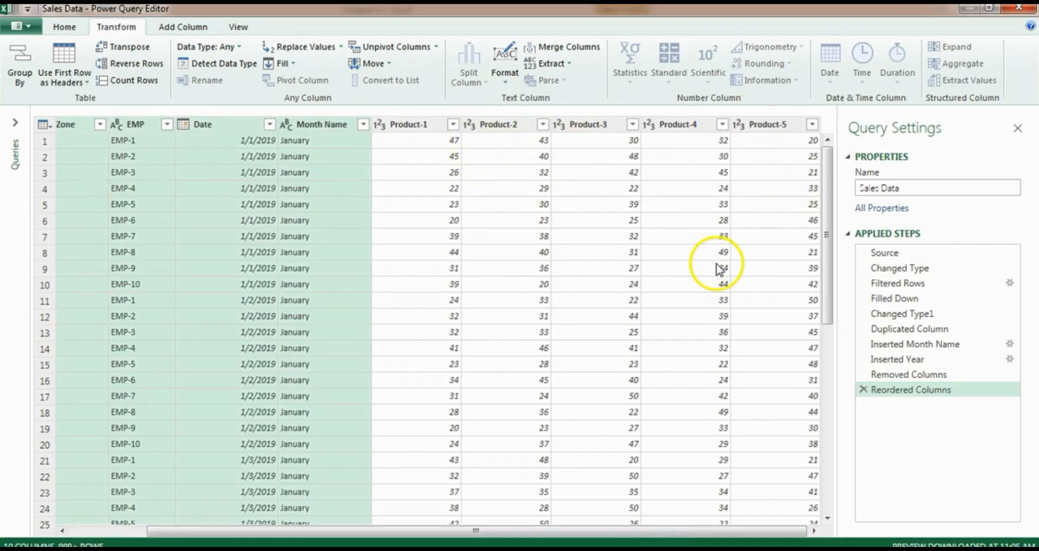
click(121, 26)
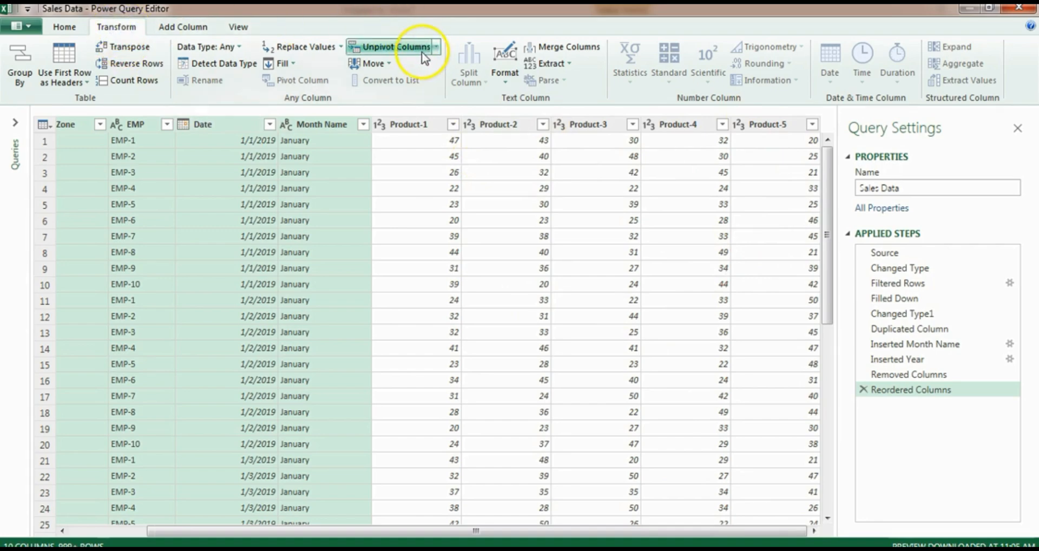
click(436, 47)
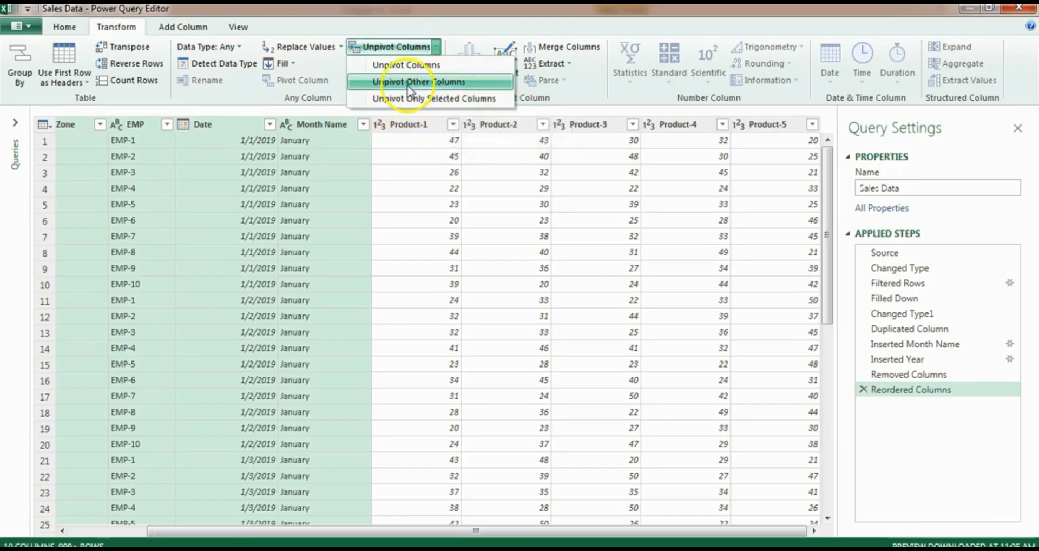
click(442, 82)
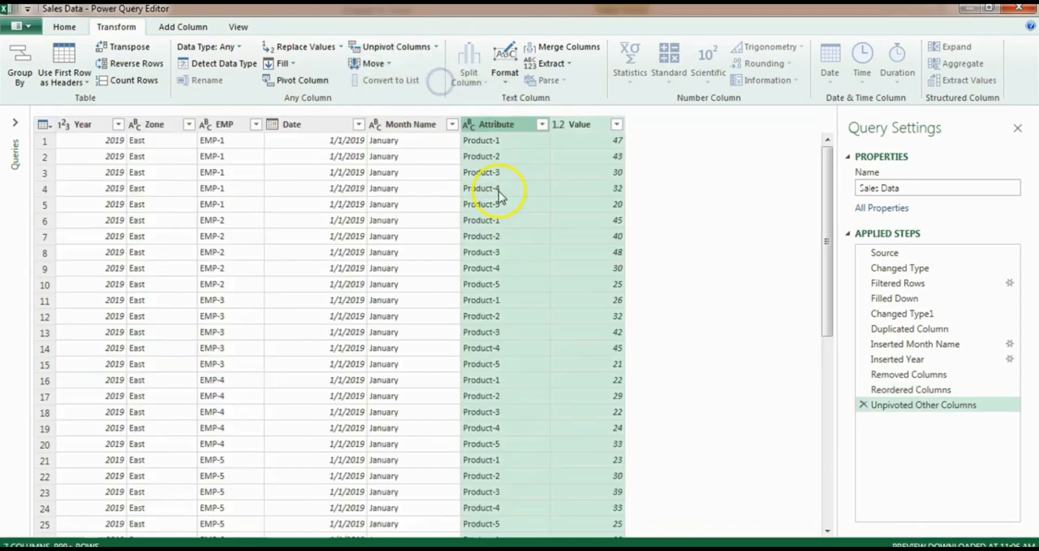
Rename the Attribute column to Product Name and the Value column to Sales.
click(512, 125)
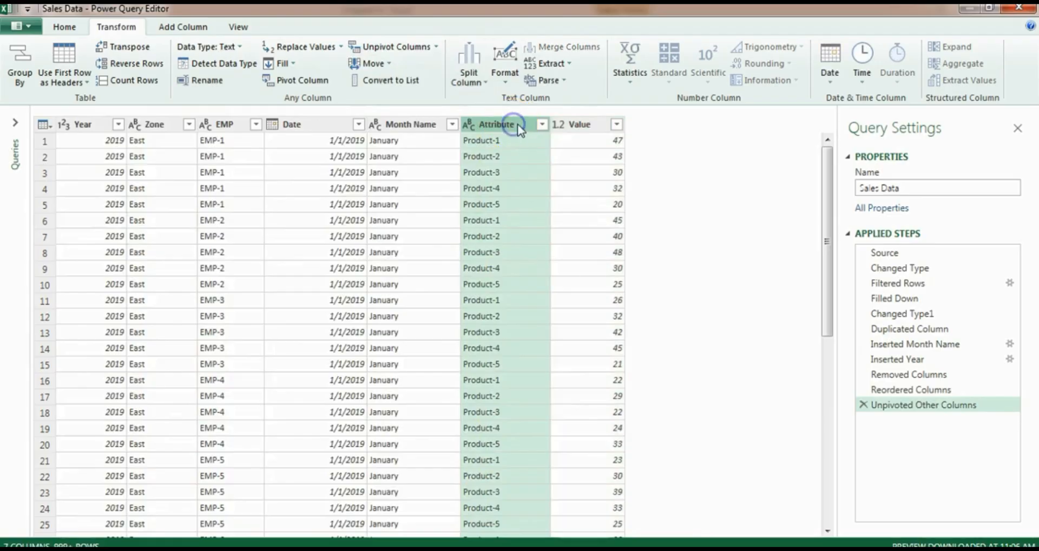
double_click(516, 125)
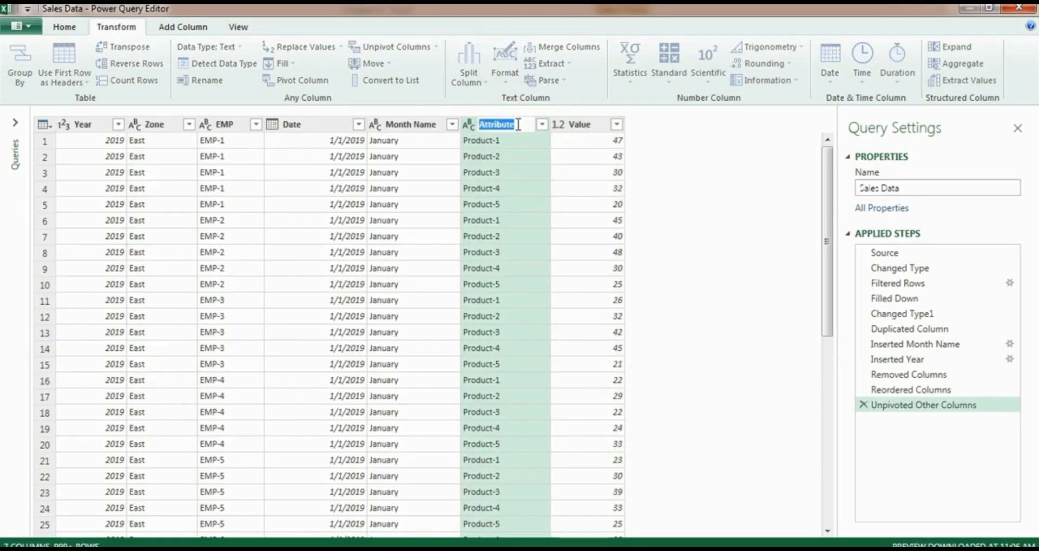
text(Product Name)
click(584, 125)
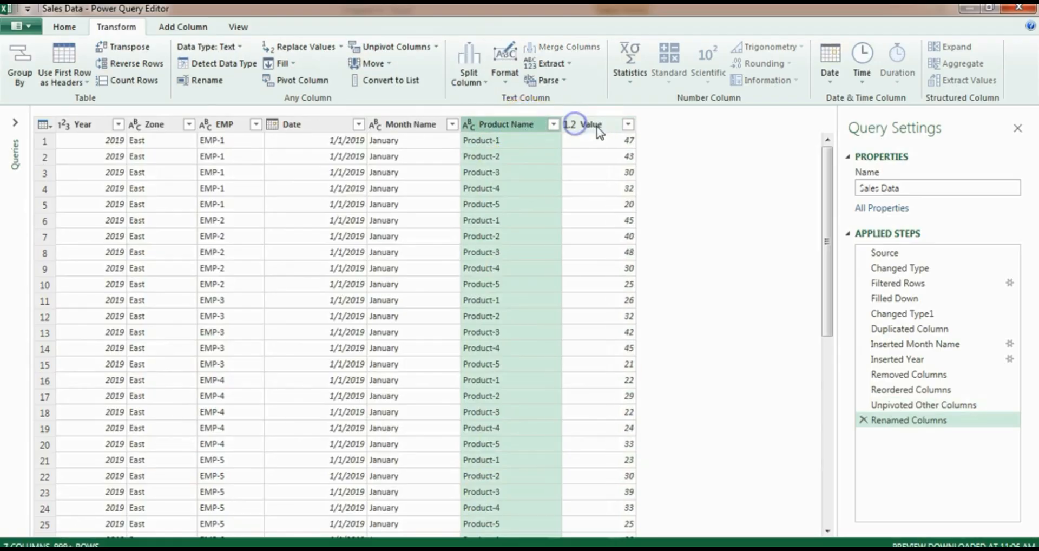
double_click(603, 125)
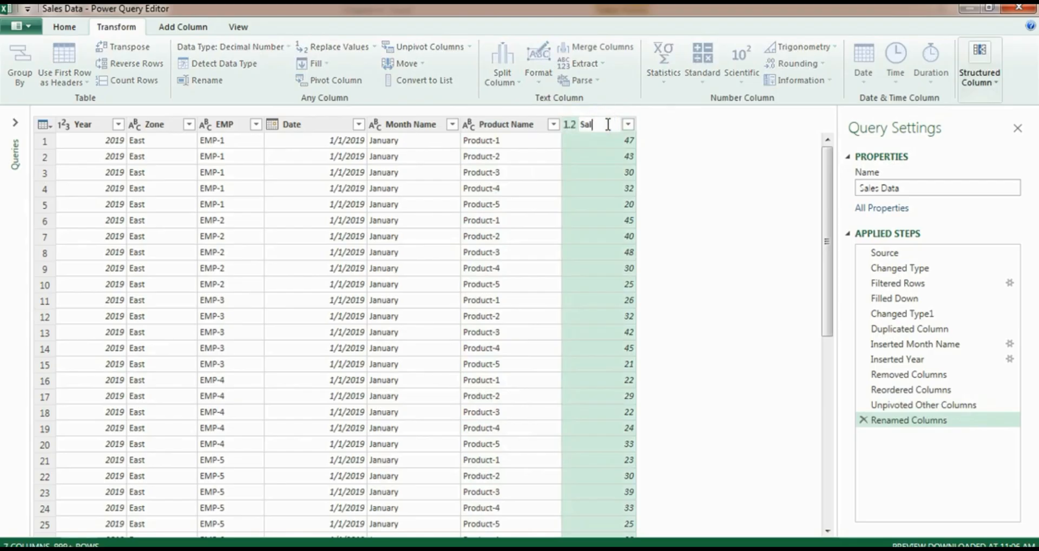
text(Sales)
key(Return)
Close the query editor and load the Sales Data query to the workbook as a connection only.
click(71, 26)
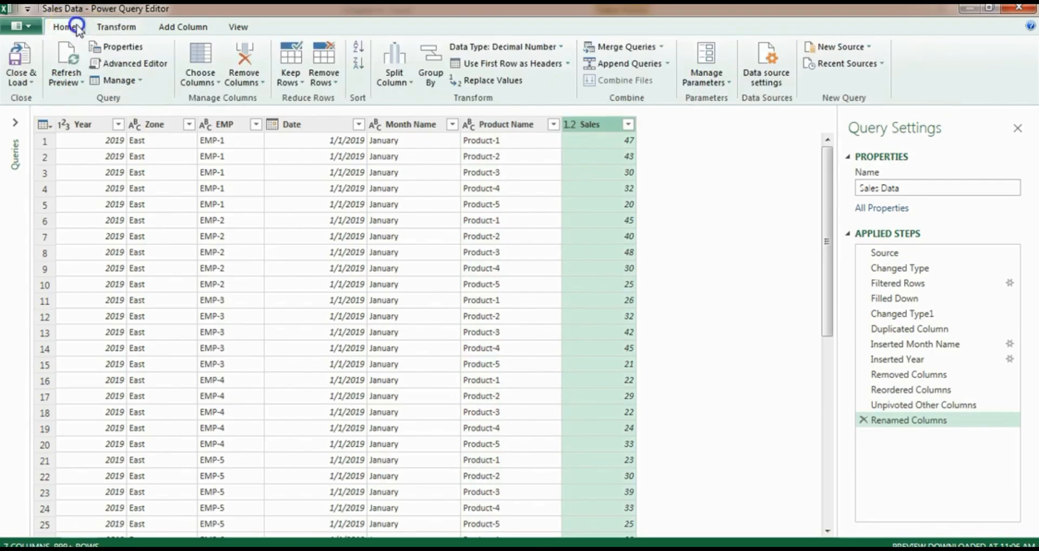
click(21, 82)
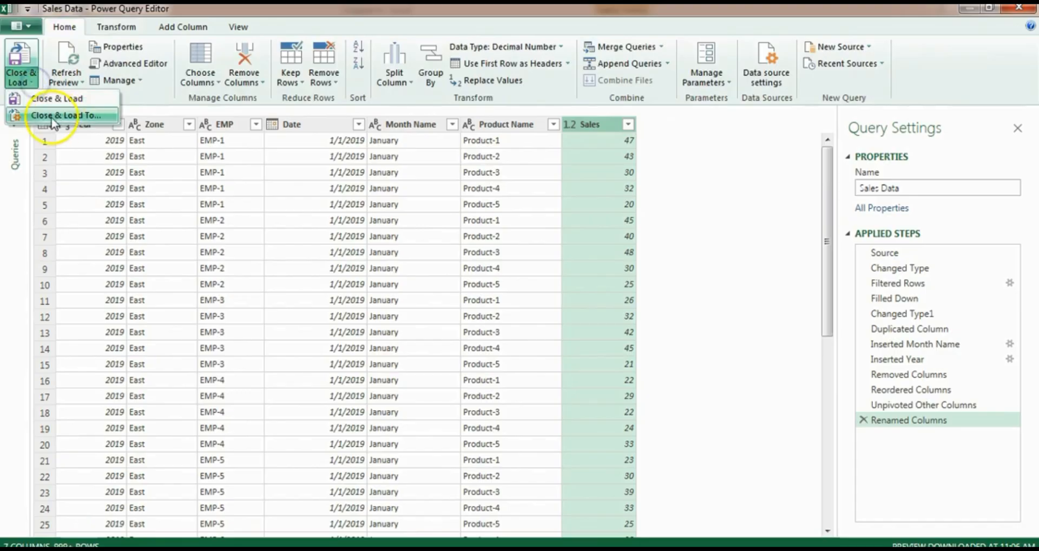
click(86, 120)
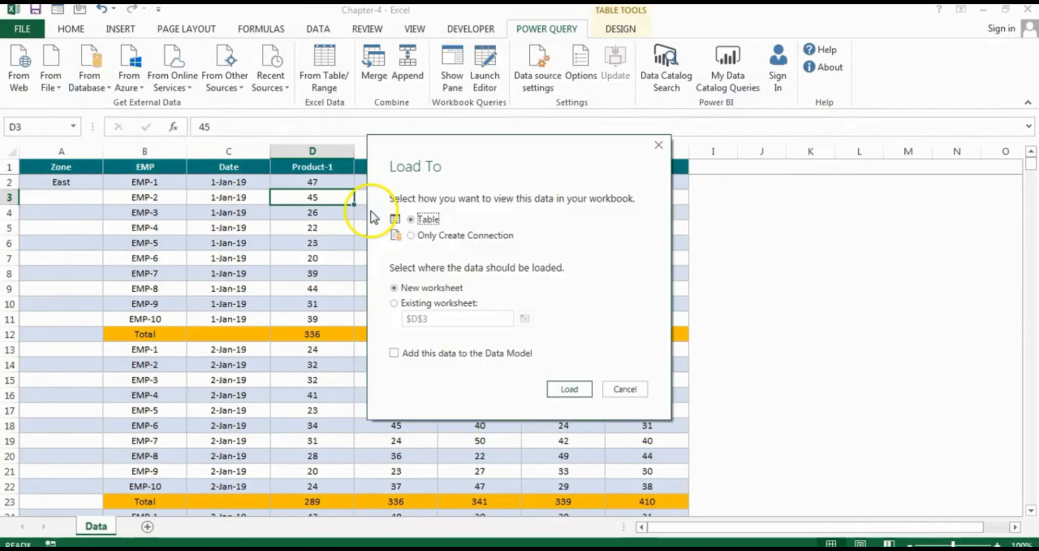
click(431, 237)
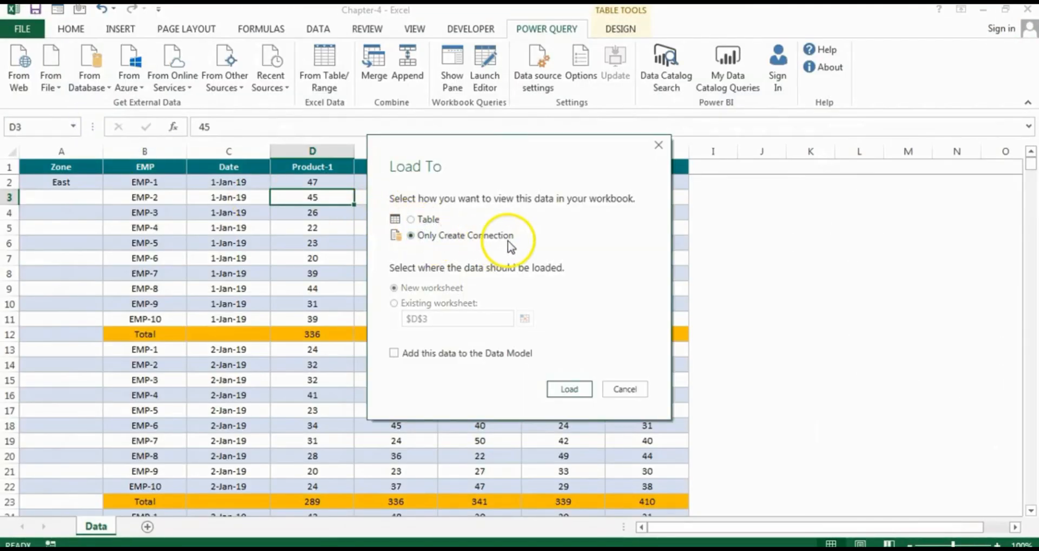
click(569, 390)
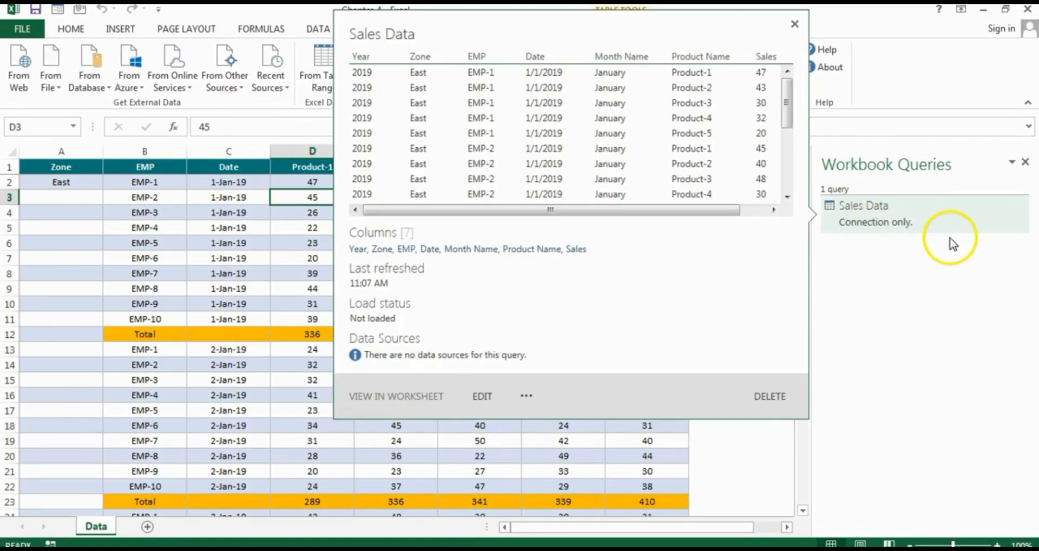
Insert a PivotTable at cell A3 of a new worksheet, using the workbook connection Query - Sales Data as its external source.
click(147, 527)
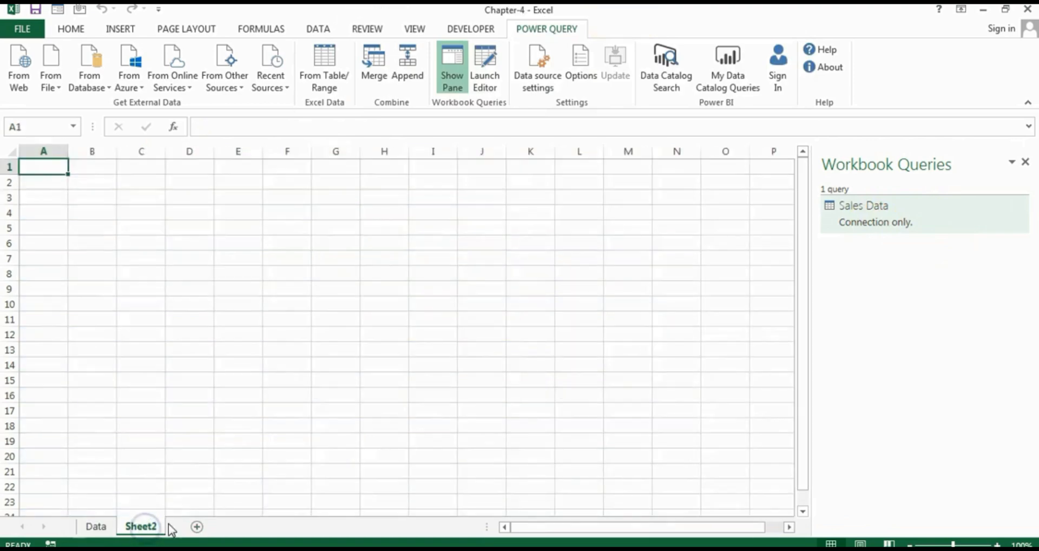
click(42, 199)
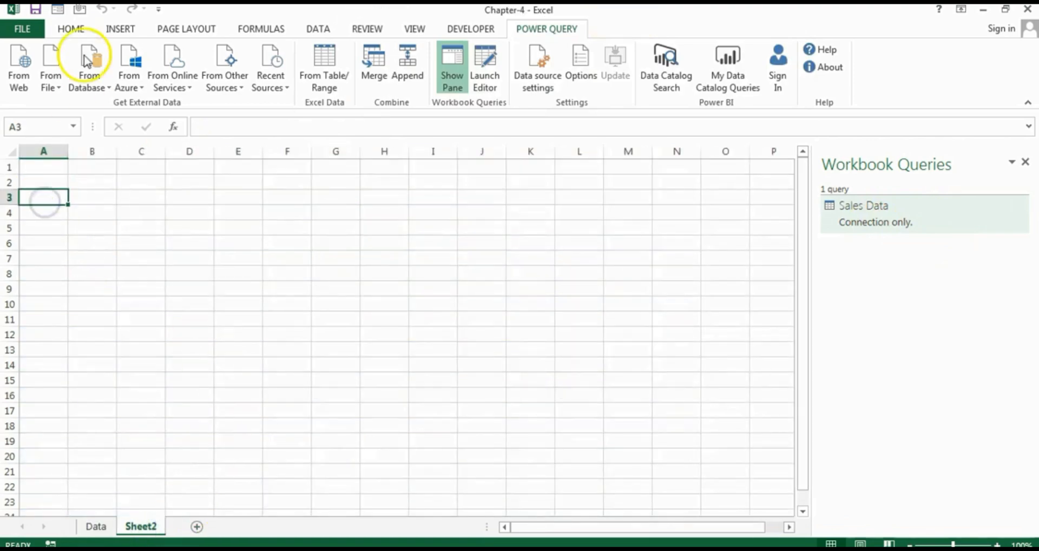
click(114, 30)
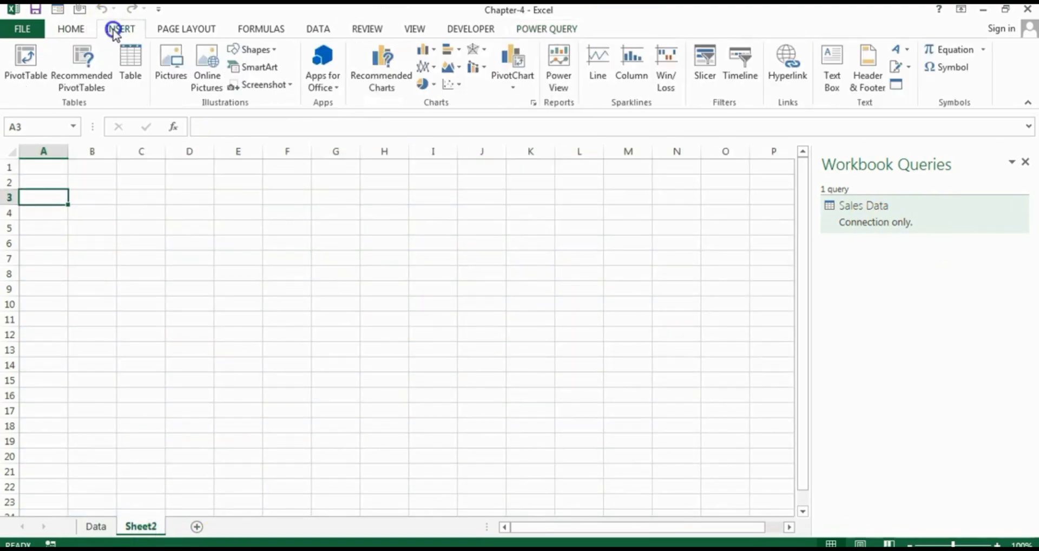
click(24, 59)
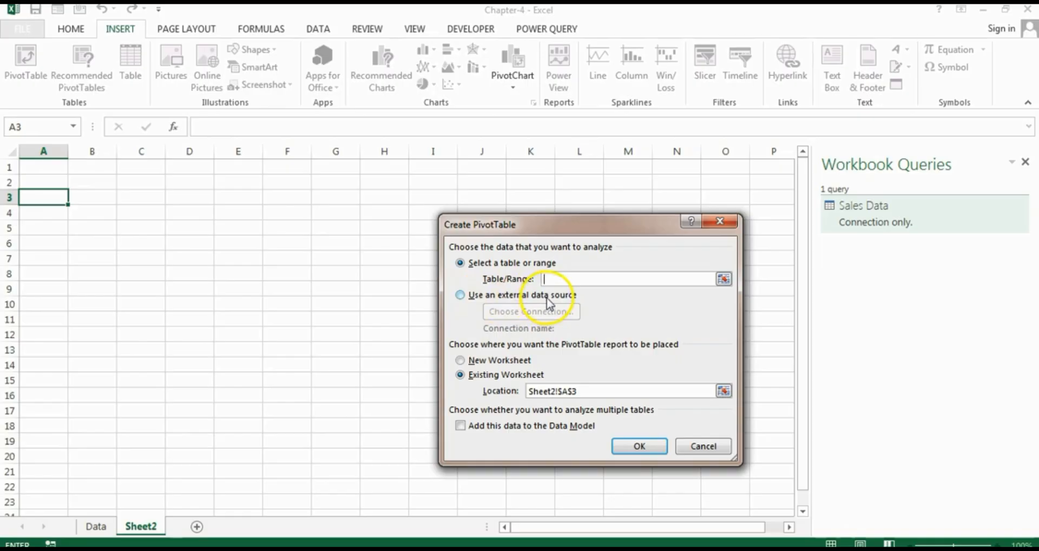
click(469, 295)
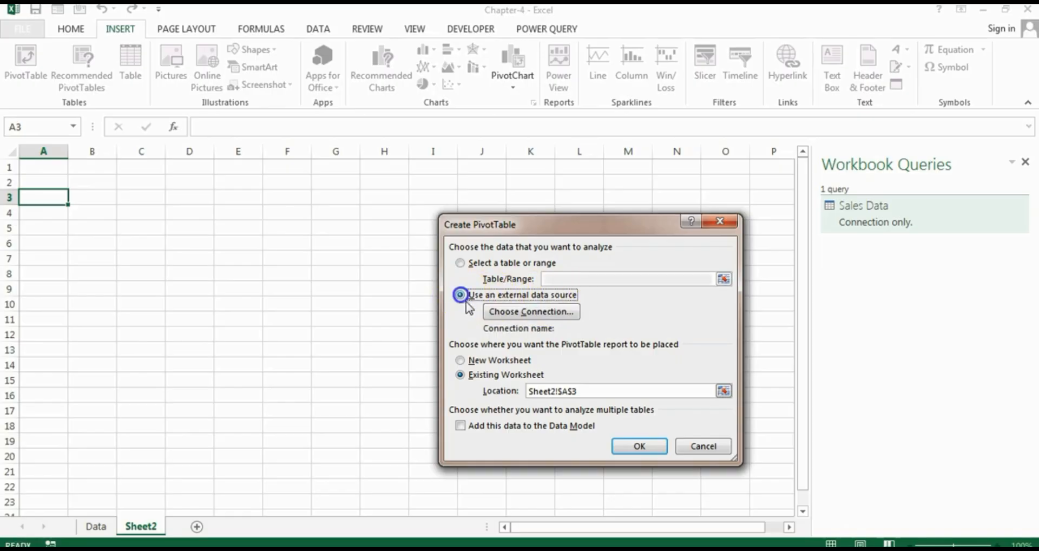
click(542, 316)
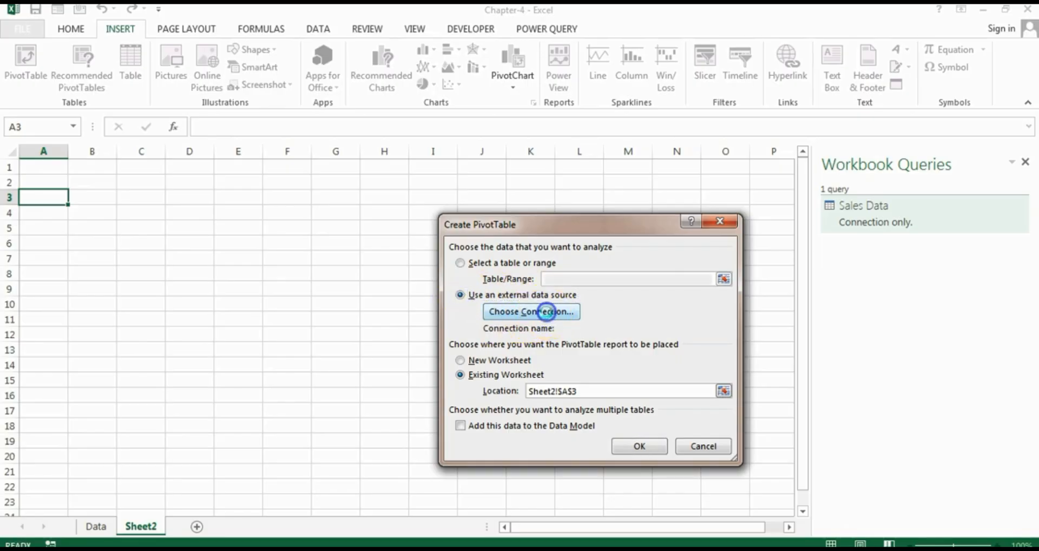
click(495, 280)
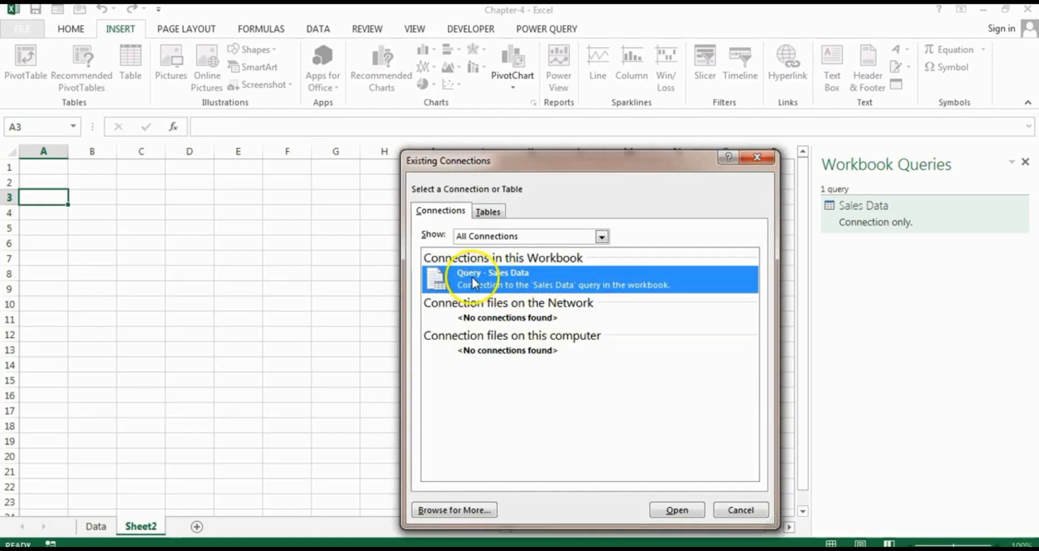
click(677, 510)
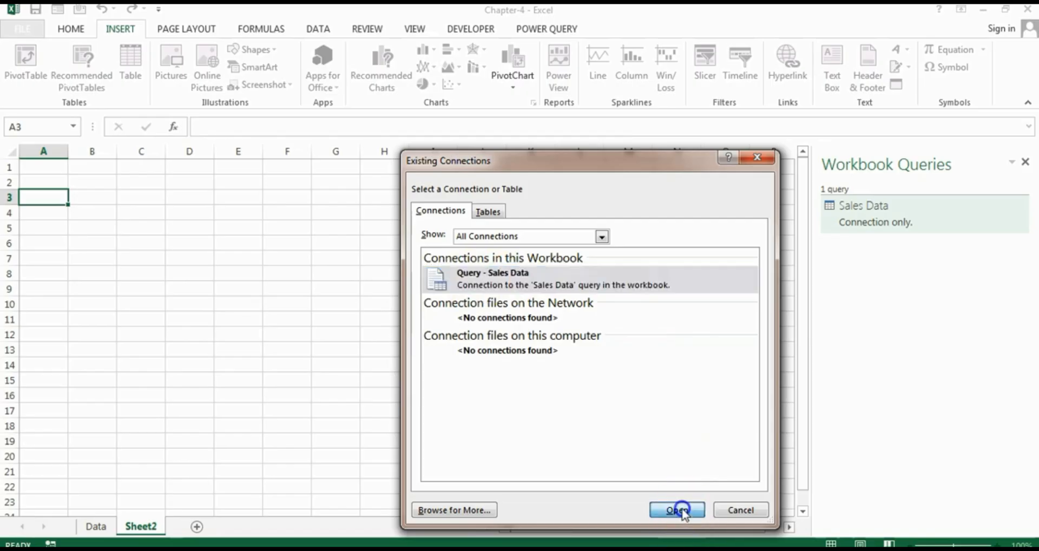
click(642, 448)
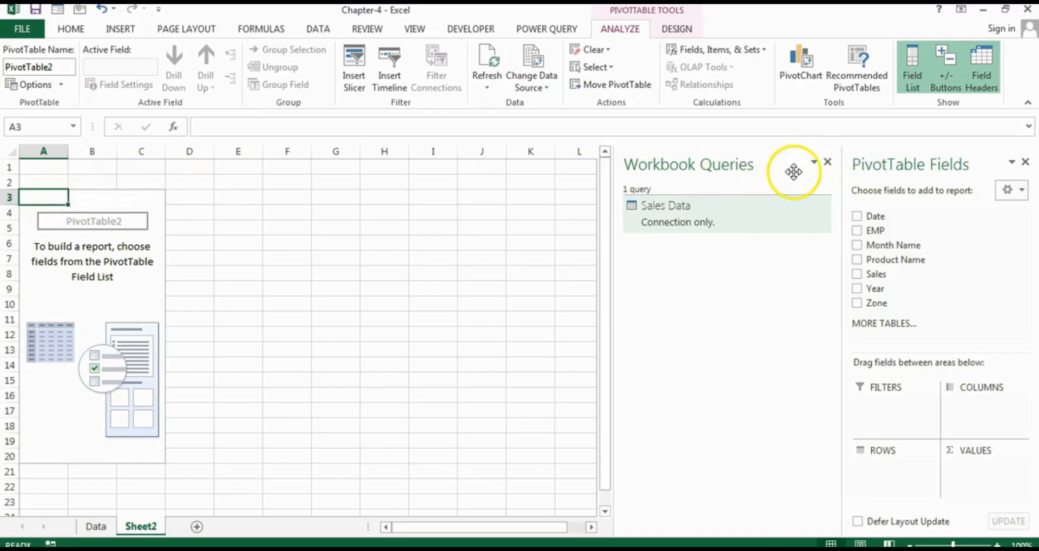
Close the Workbook Queries pane and lay out the PivotTable with Zone as filter, Product Name as rows and Sales as values.
click(827, 163)
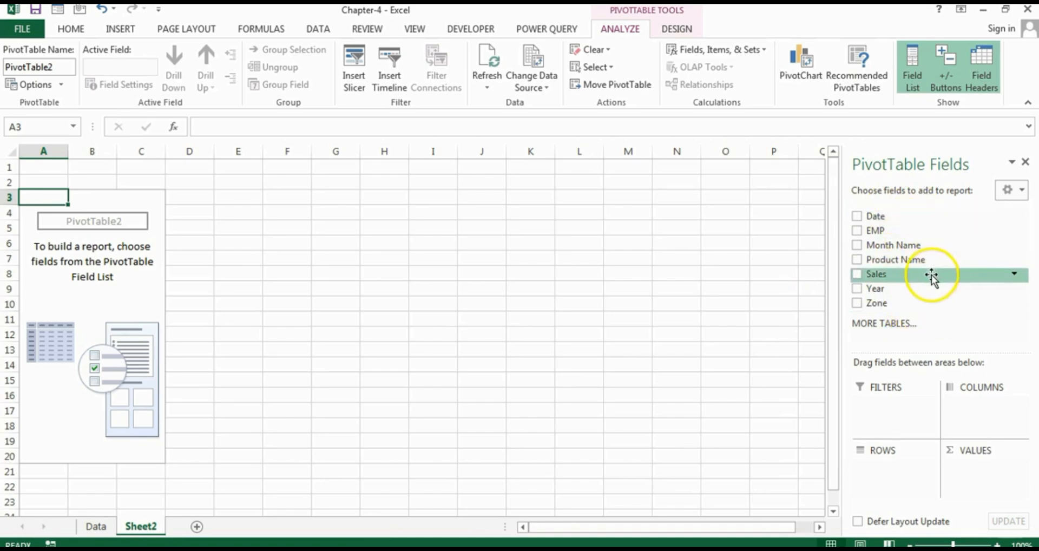
drag(883, 303, 885, 406)
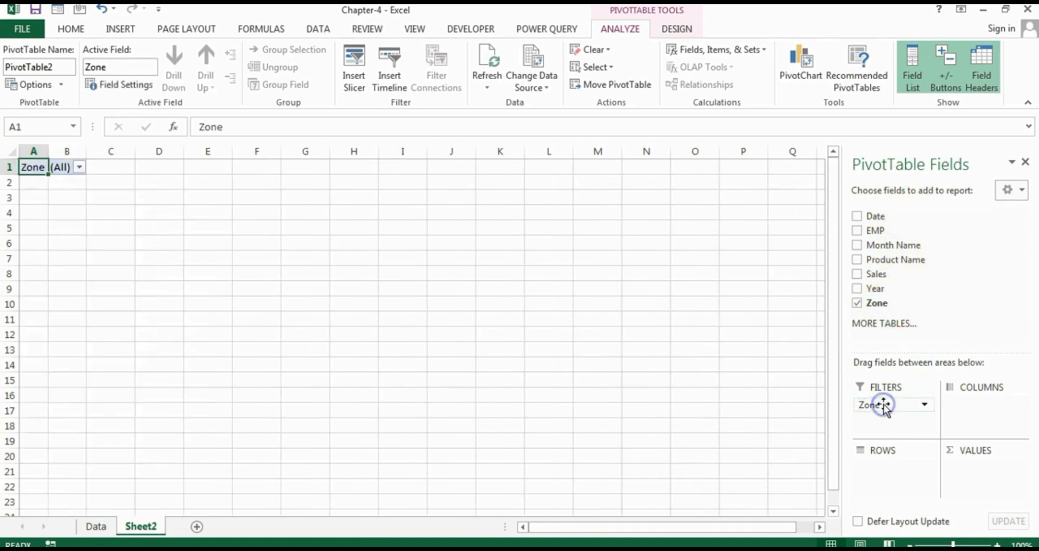
drag(888, 260, 905, 483)
drag(876, 274, 1003, 487)
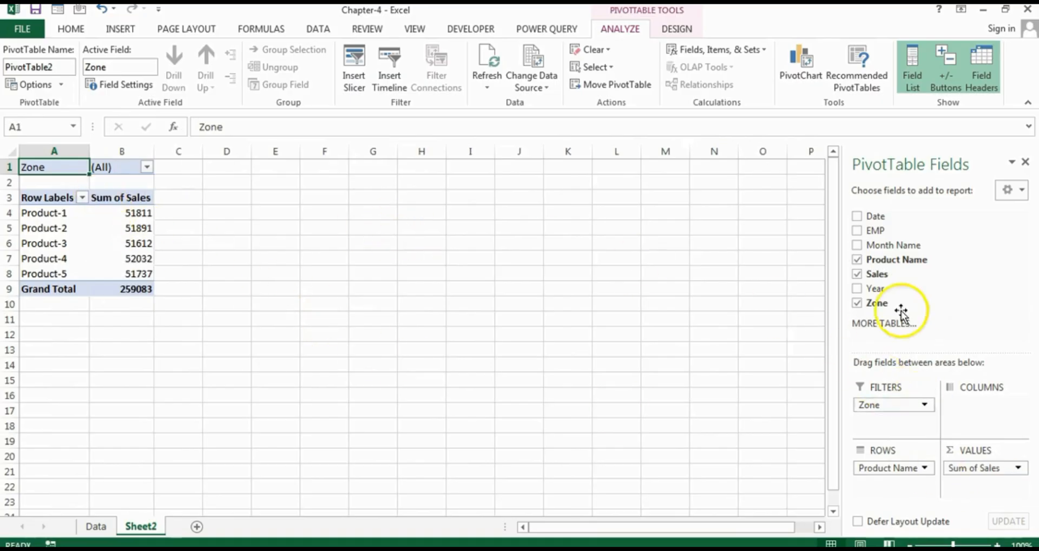
Move Zone from the filters to the columns area and add Month Name and Year as report filters.
drag(869, 406, 978, 410)
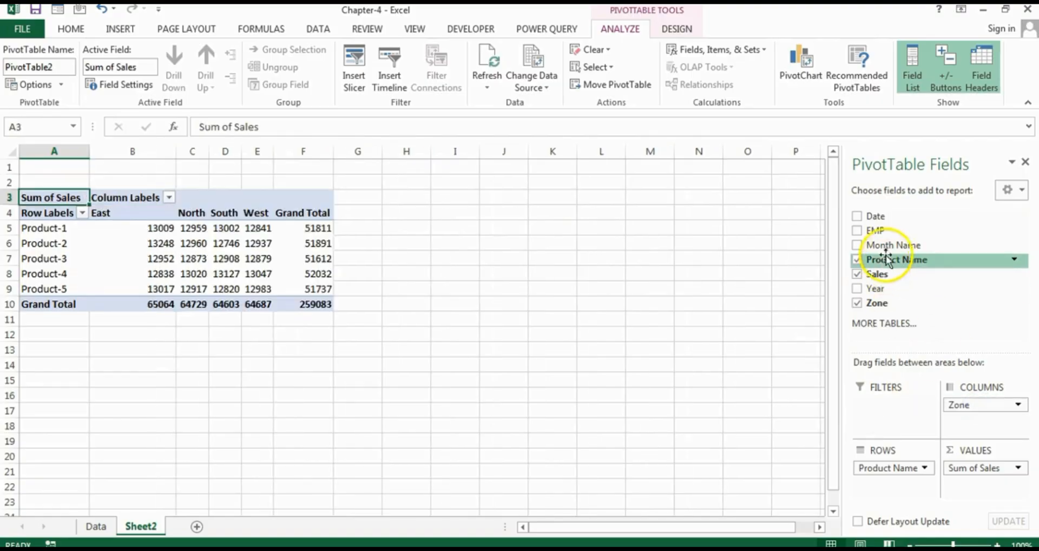
drag(890, 246, 899, 408)
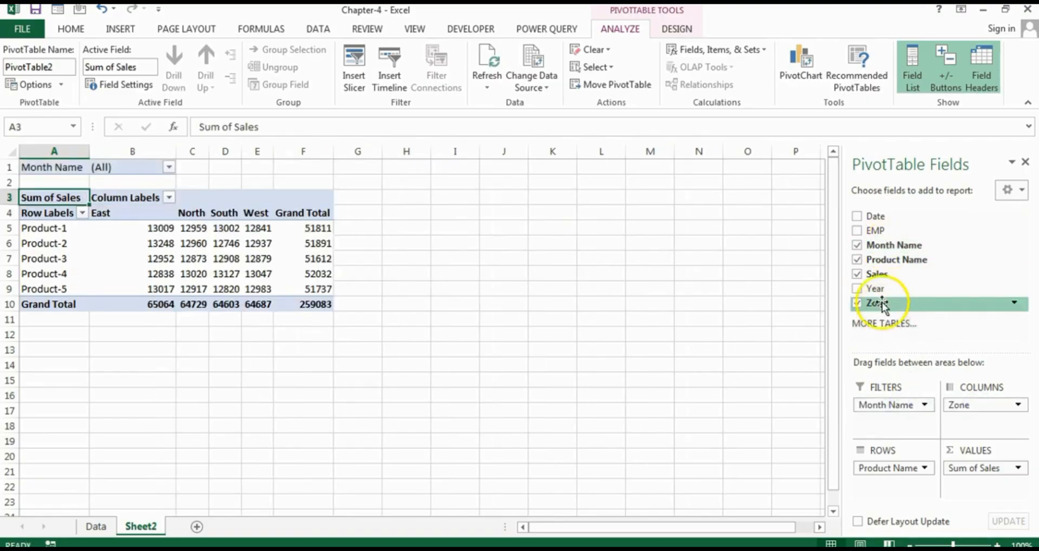
drag(879, 289, 895, 443)
drag(895, 432, 894, 422)
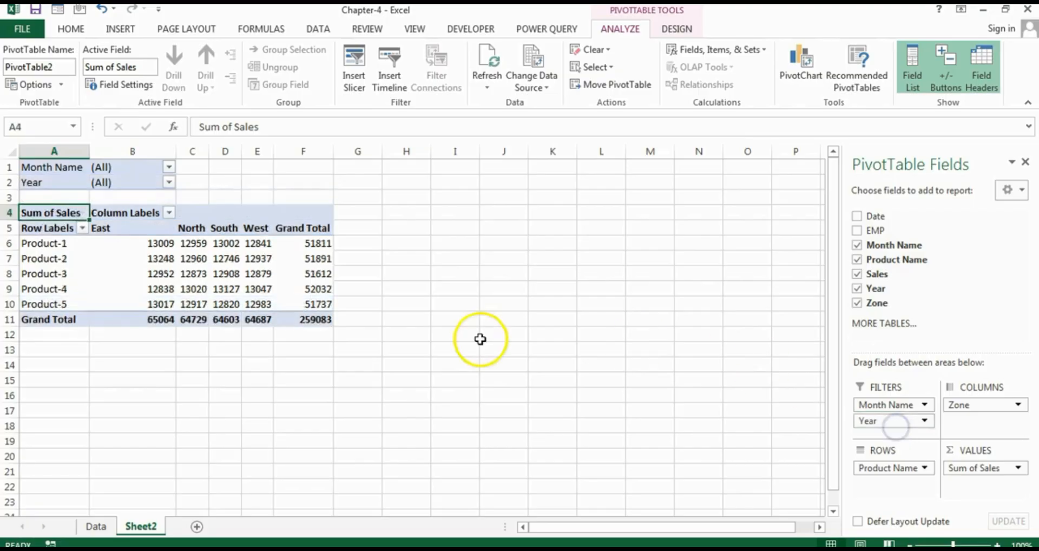
Apply an orange PivotTable style with a solid header band to the report.
click(293, 243)
click(677, 29)
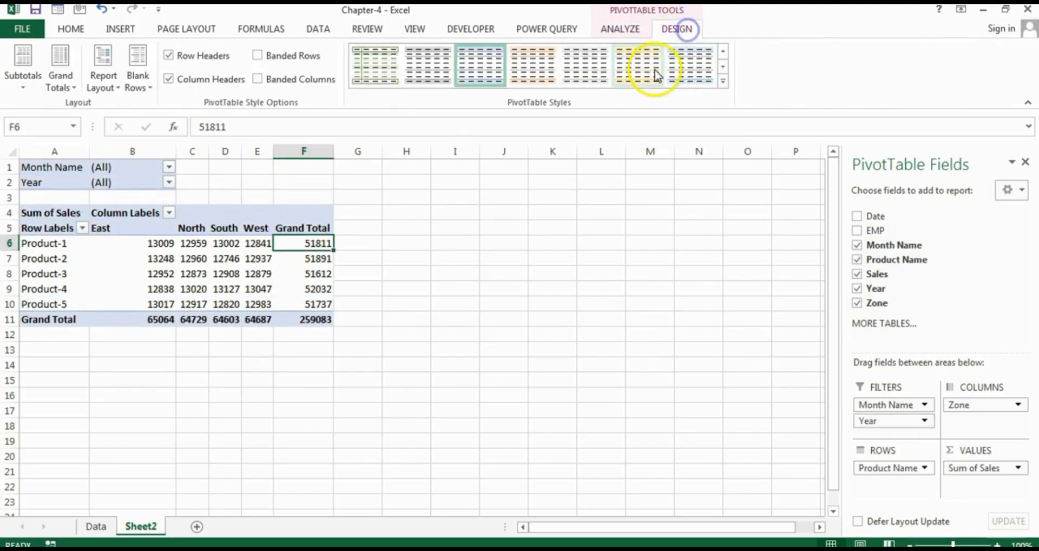
click(725, 84)
click(483, 315)
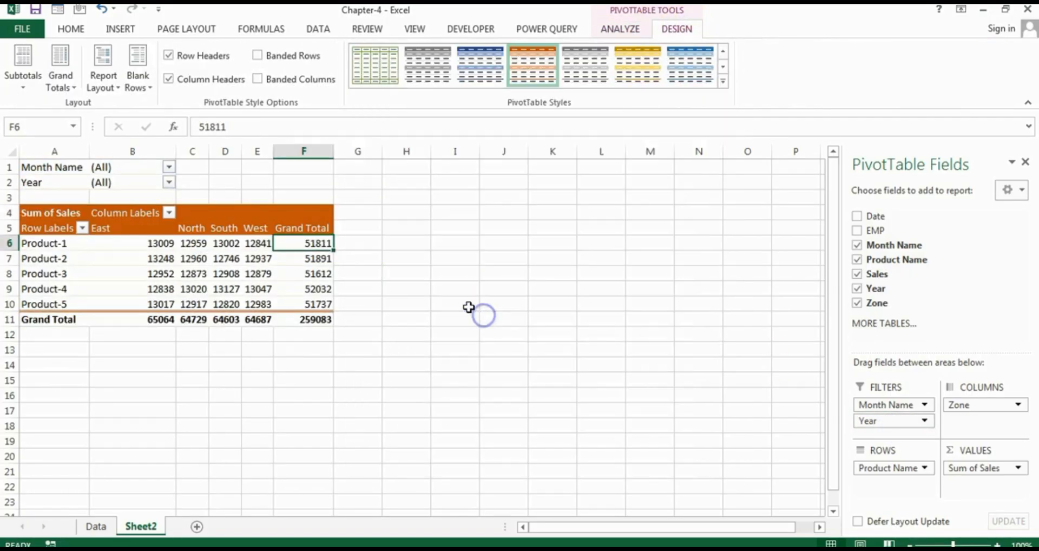
Hide the gridlines on Sheet2.
click(360, 197)
click(415, 28)
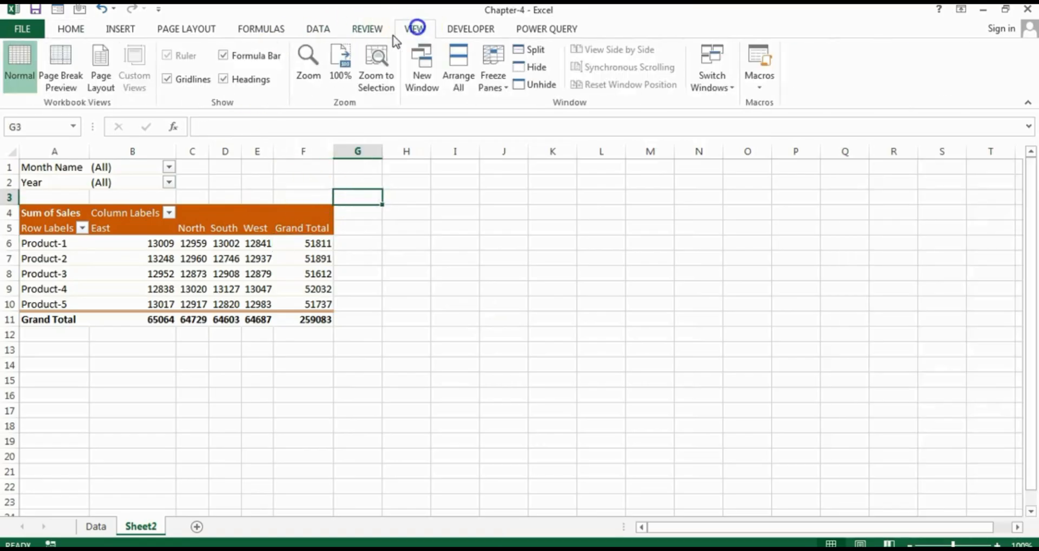
click(185, 79)
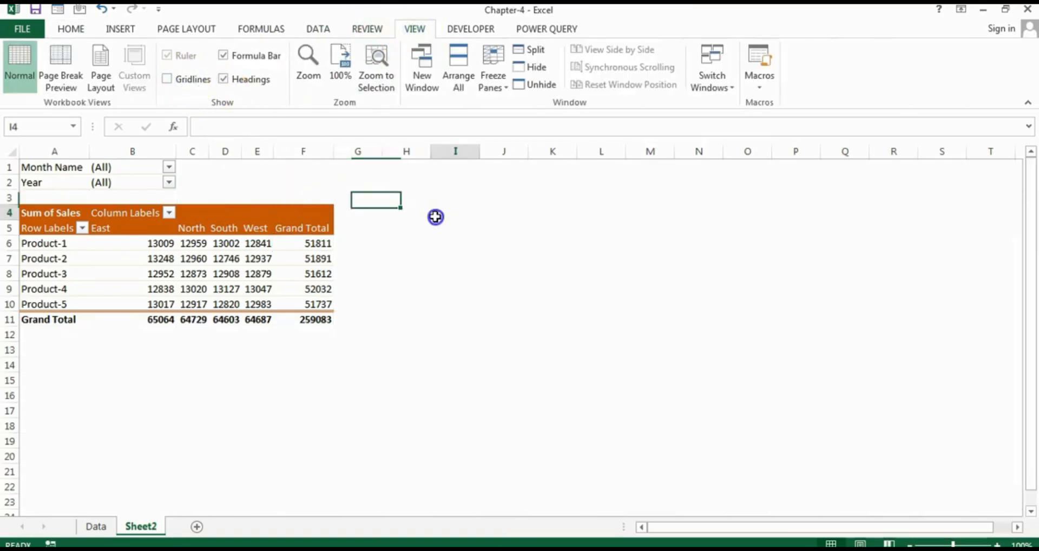
click(457, 287)
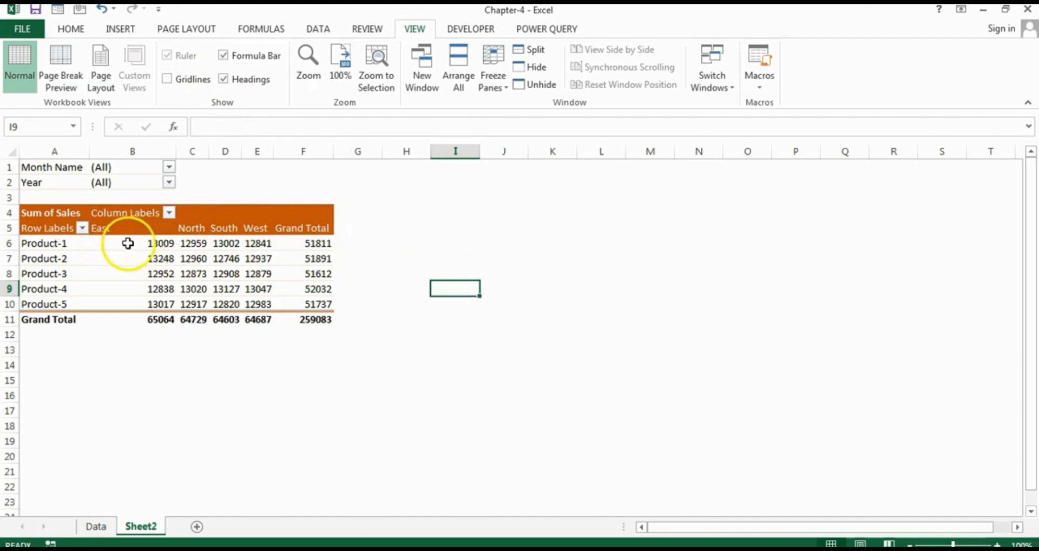
Check the source data sheet, return to Sheet2 and filter the PivotTable's Month Name to January.
click(97, 526)
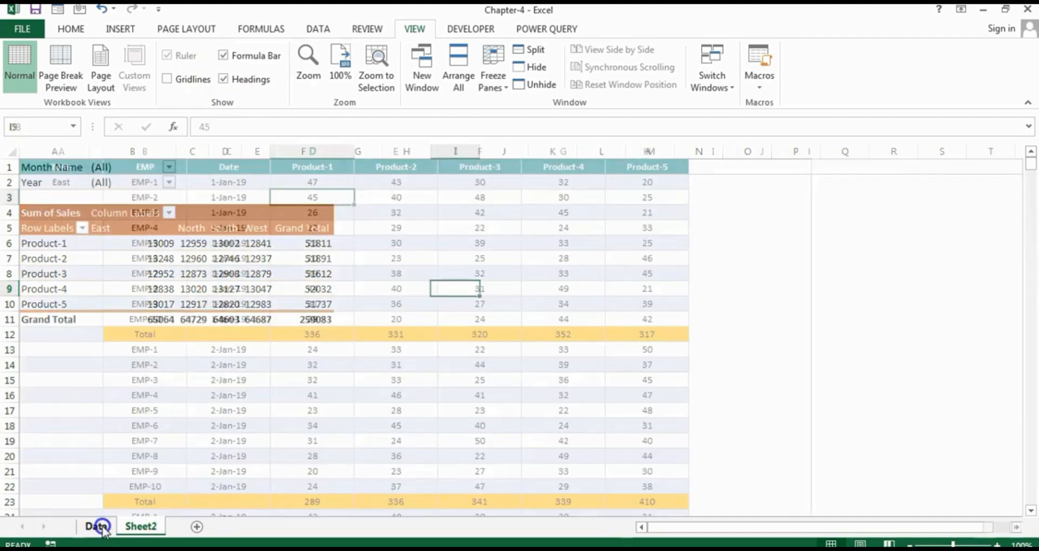
click(142, 526)
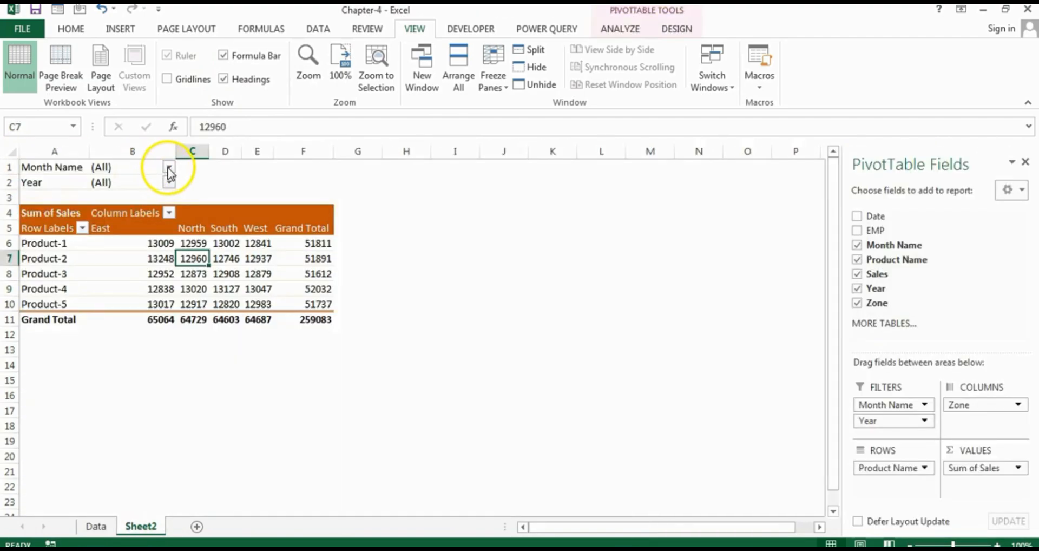
click(169, 169)
click(41, 213)
click(83, 359)
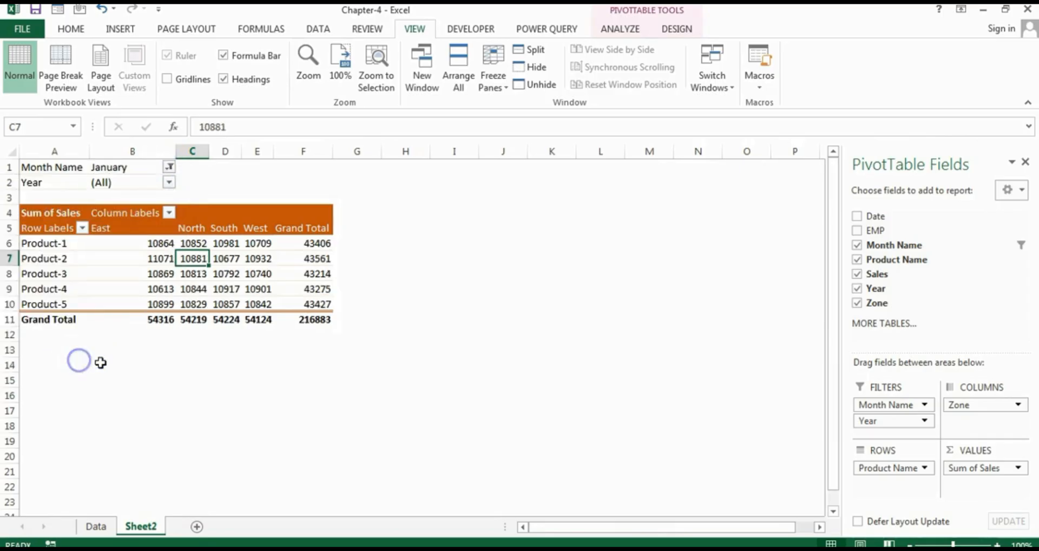
Center the PivotTable's row labels, zone headings and sales values and set their font size to 9.
click(226, 243)
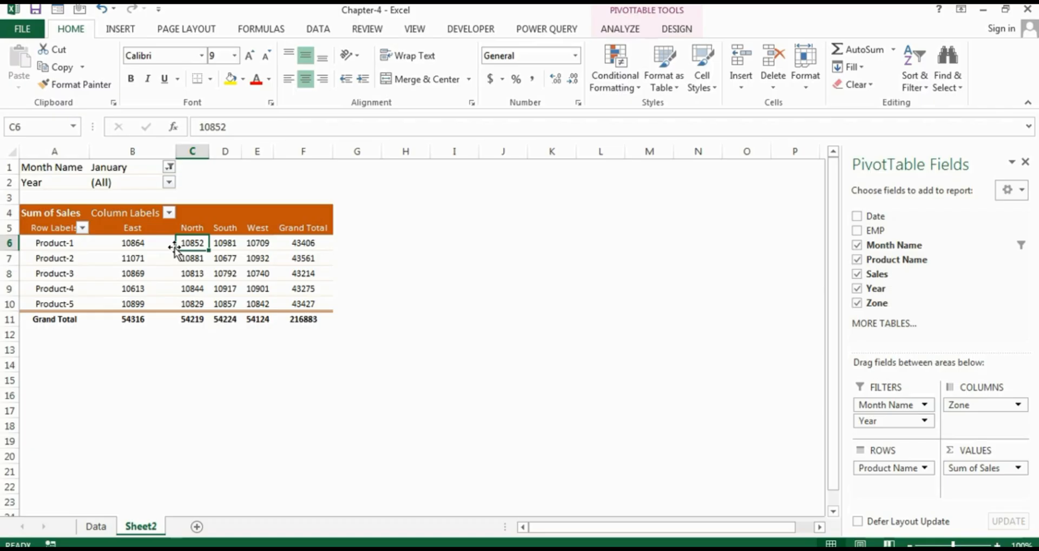
click(255, 227)
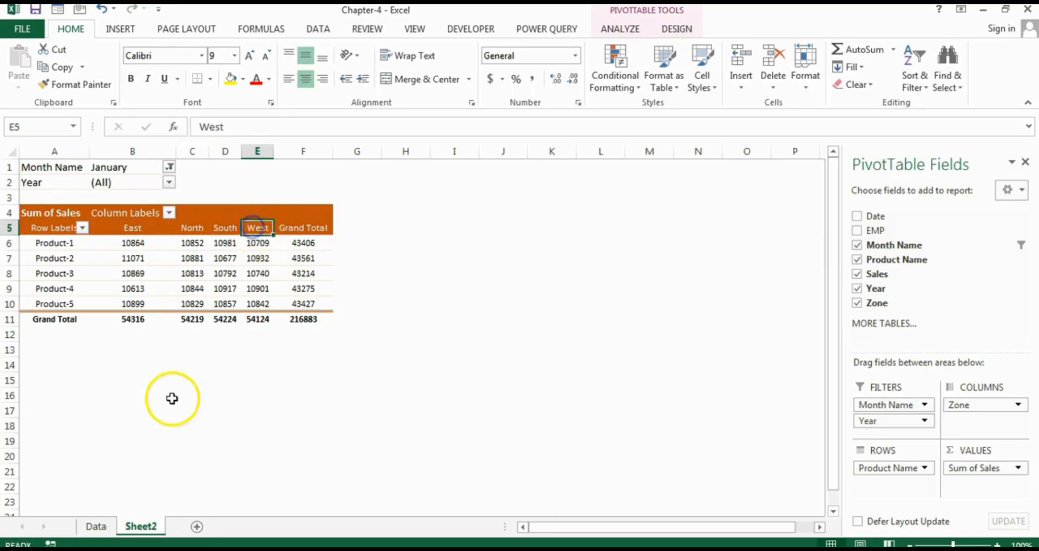
click(96, 526)
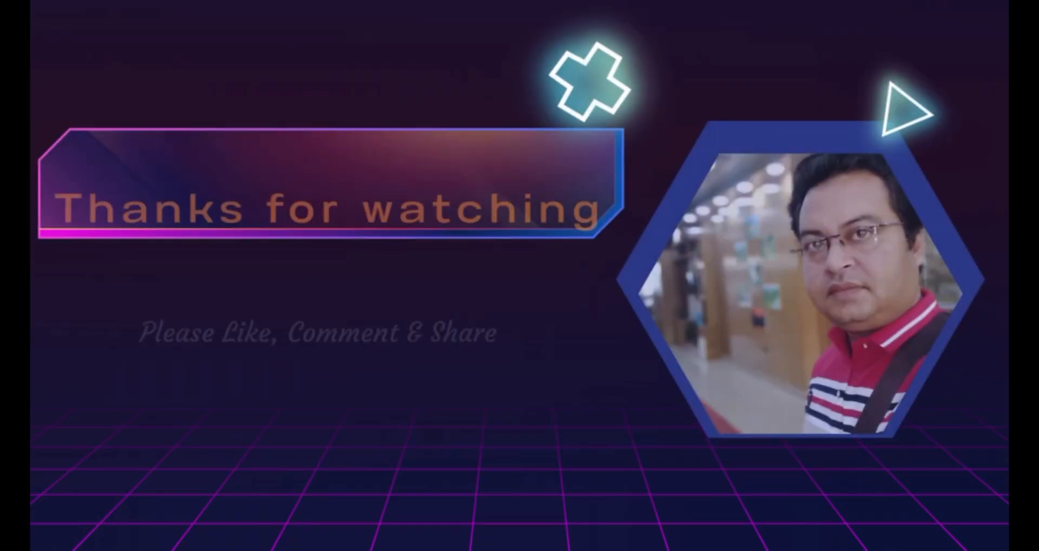